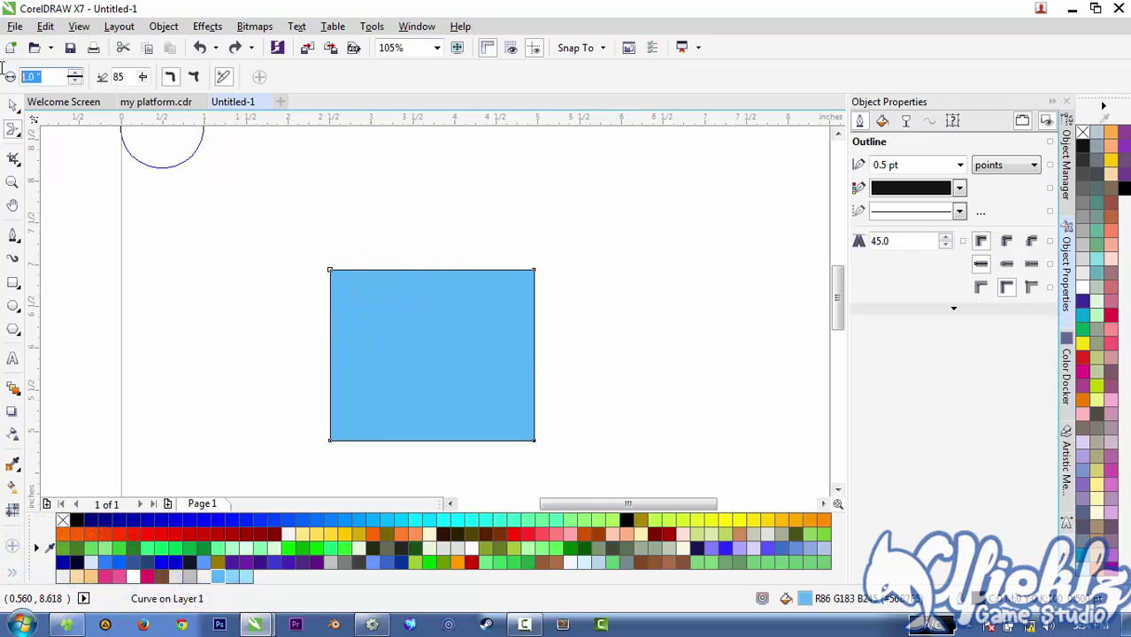
text(2)
key(Return)
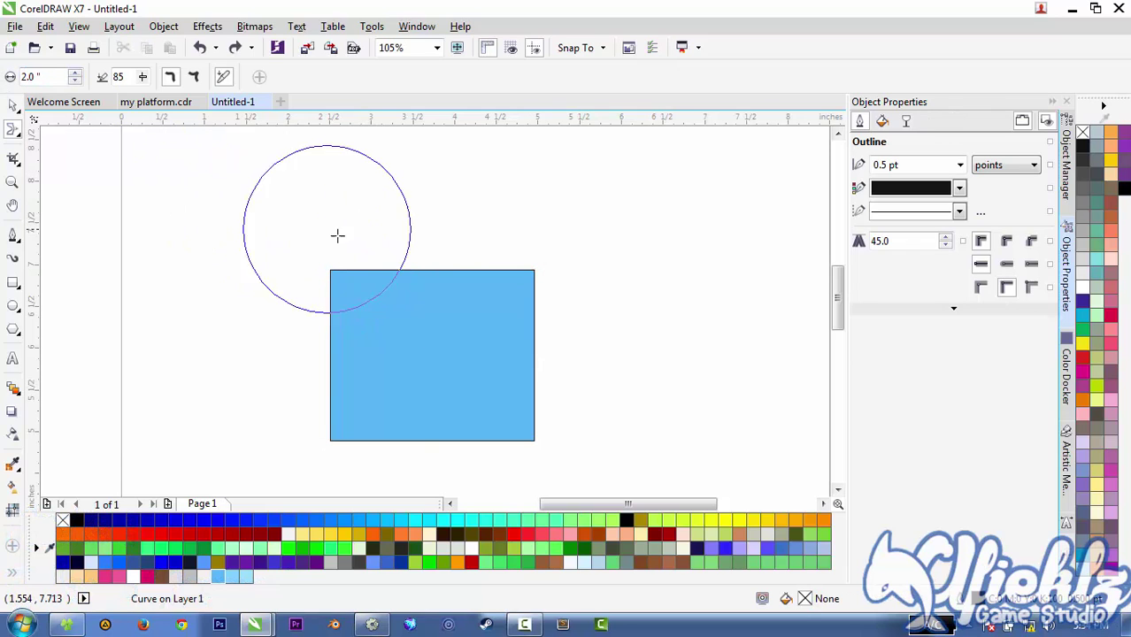
click(376, 273)
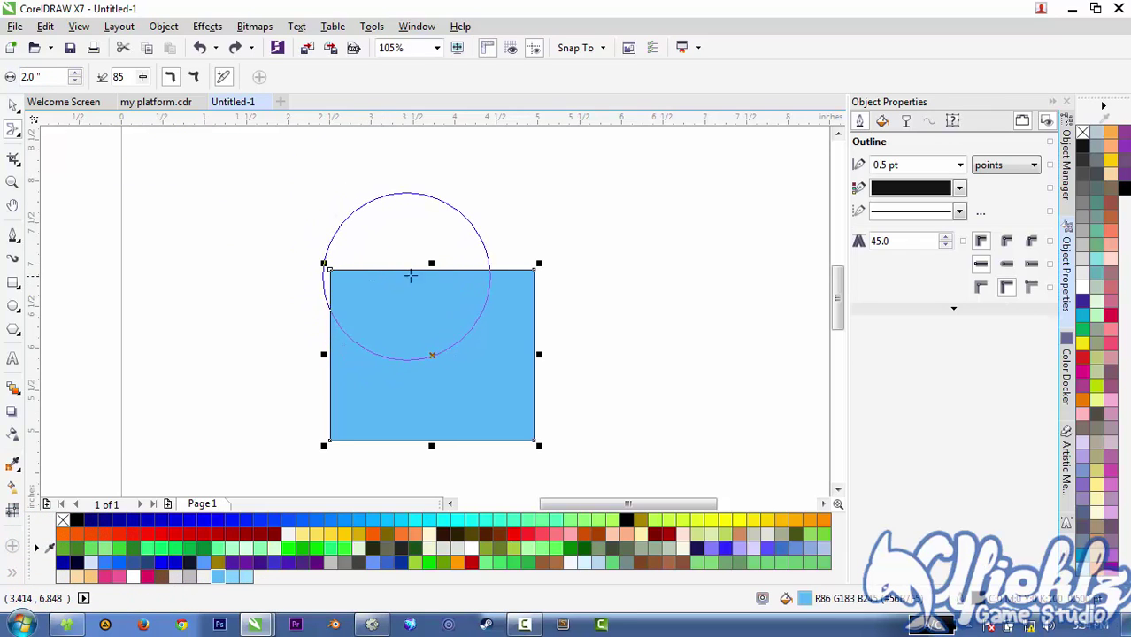
drag(415, 275, 409, 227)
key(ctrl+z)
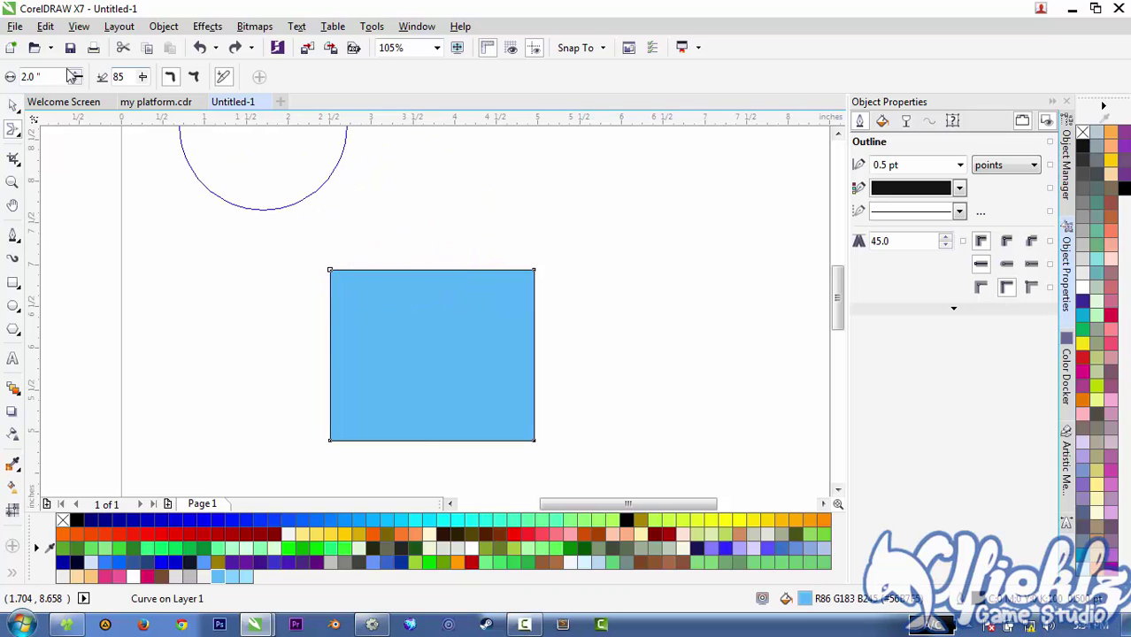
- Set the Smear nib size to 1.5 inches and smear the blue shape's upper edge into a wave with one crest and one trough
text(1.)
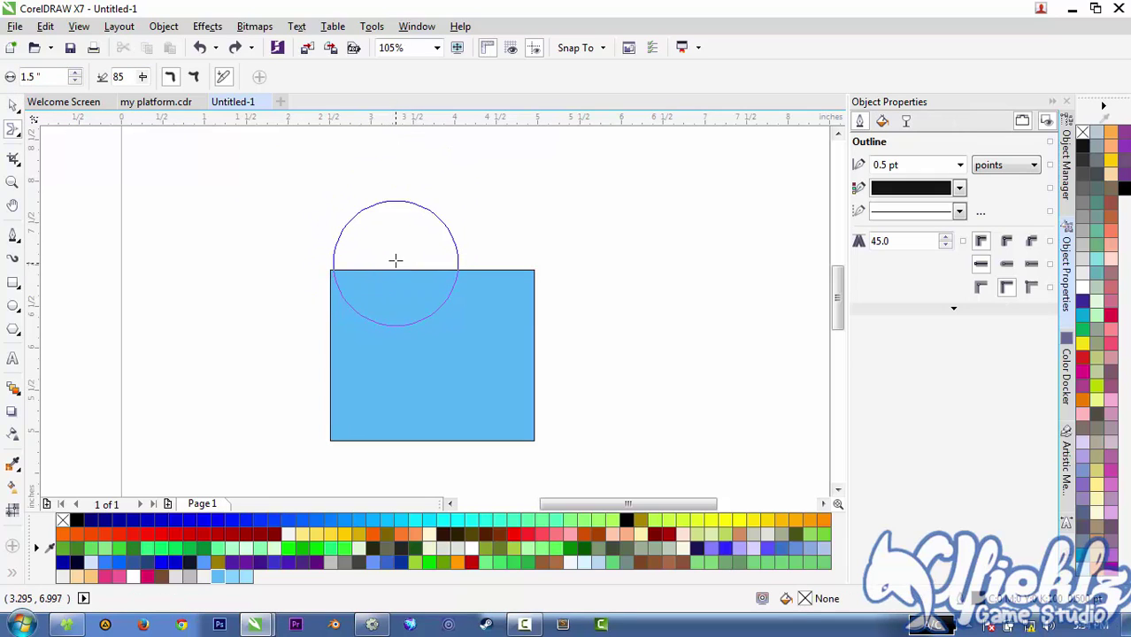
click(379, 287)
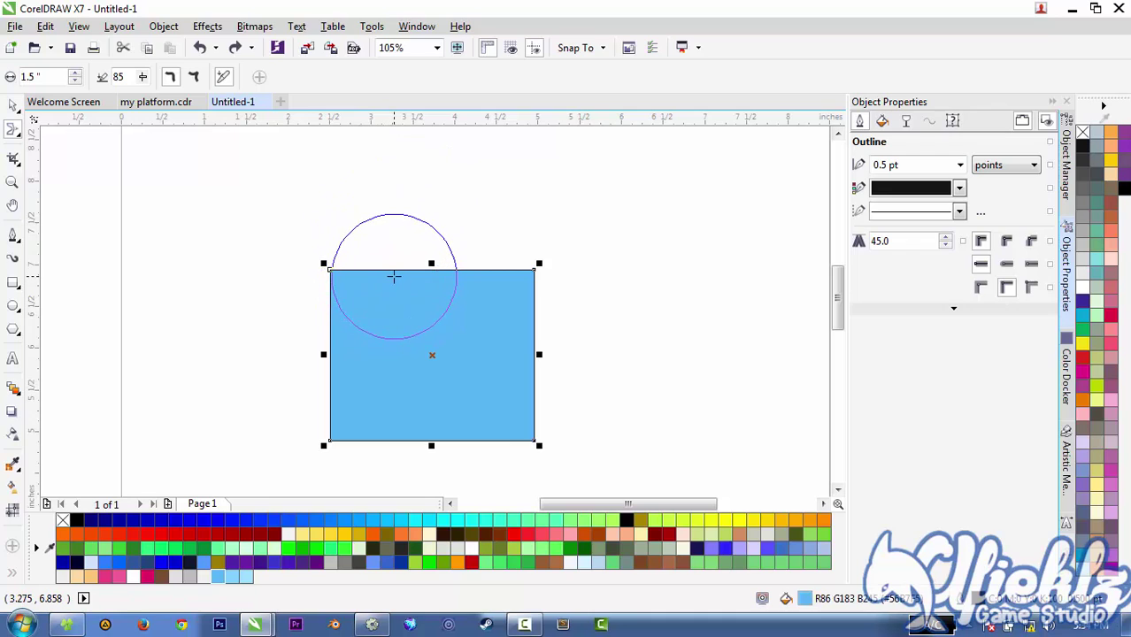
mouse_move(394, 277)
mouse_down()
mouse_move(392, 247)
mouse_move(467, 258)
mouse_move(471, 279)
mouse_up()
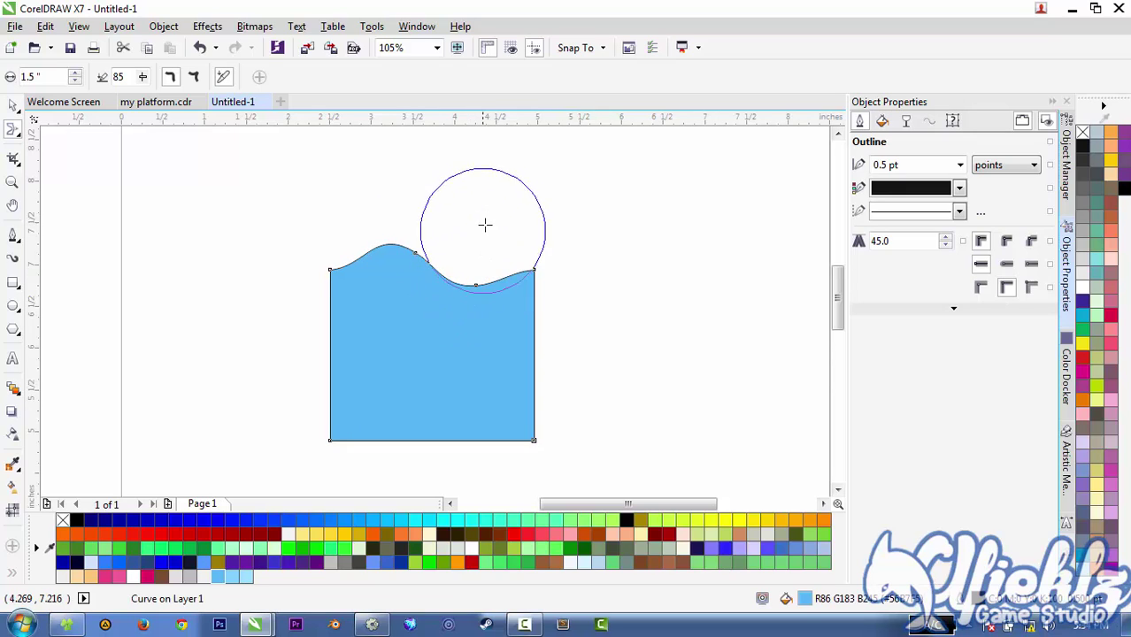
- Paste a copy of the wave shape, move it straight up to Y 6.142 inches and place it behind the original
click(13, 105)
click(423, 192)
scroll(460, 268, up, 1)
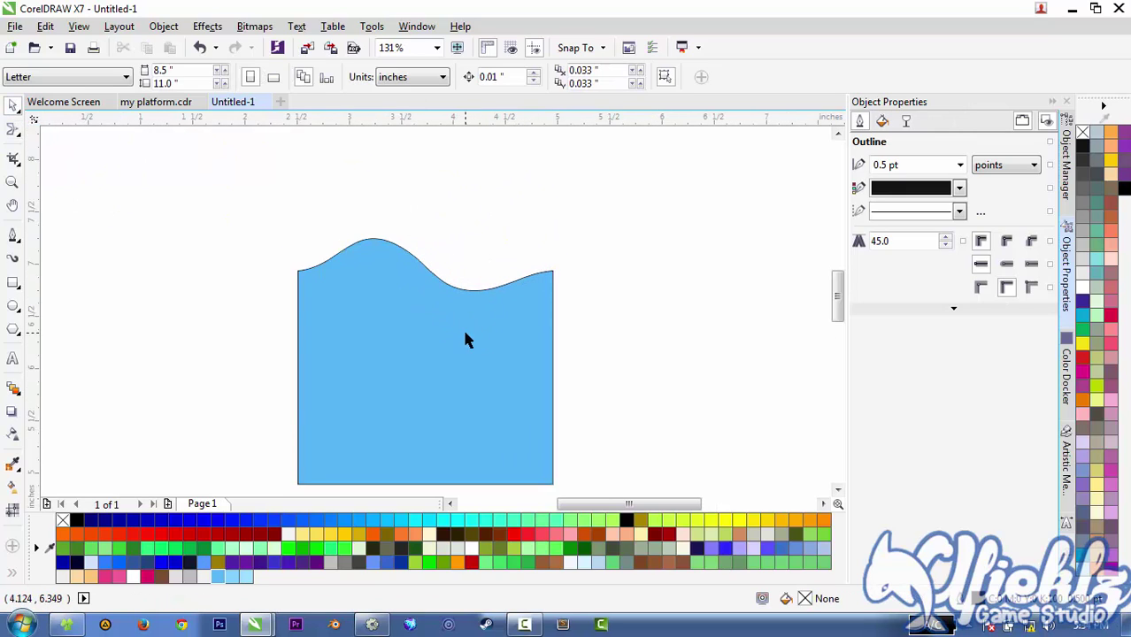
click(459, 371)
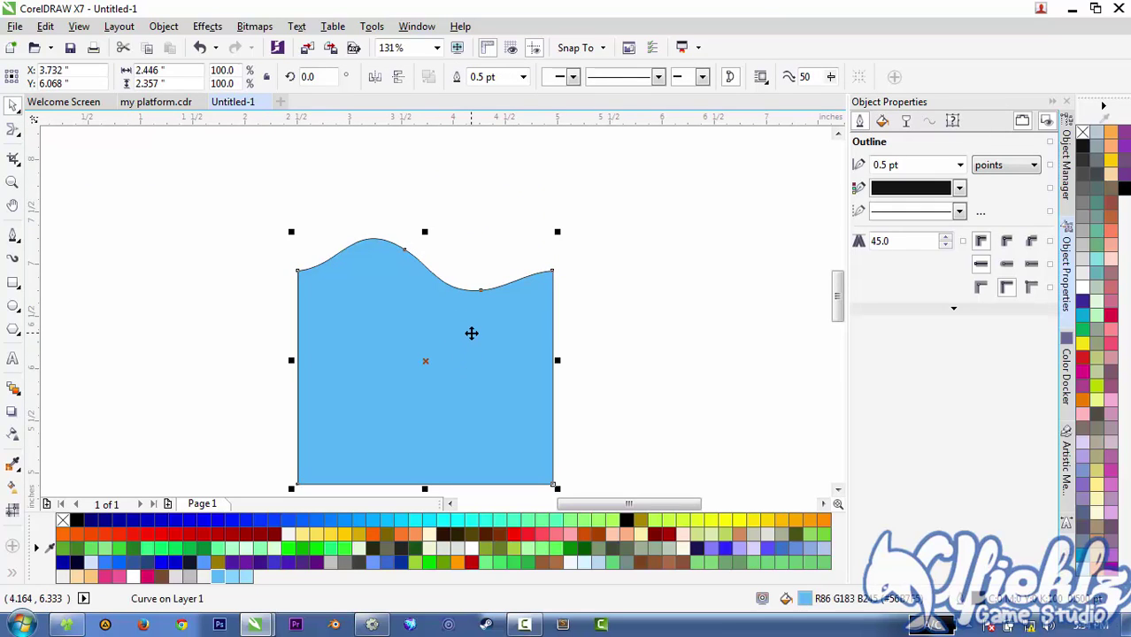
key(ctrl+v)
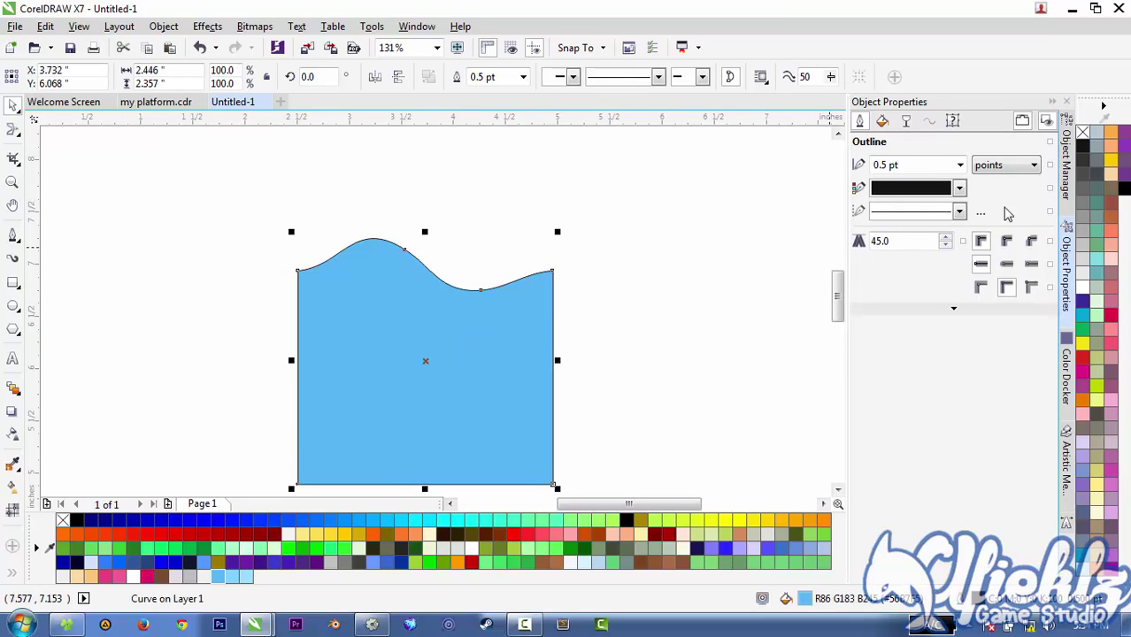
click(1067, 197)
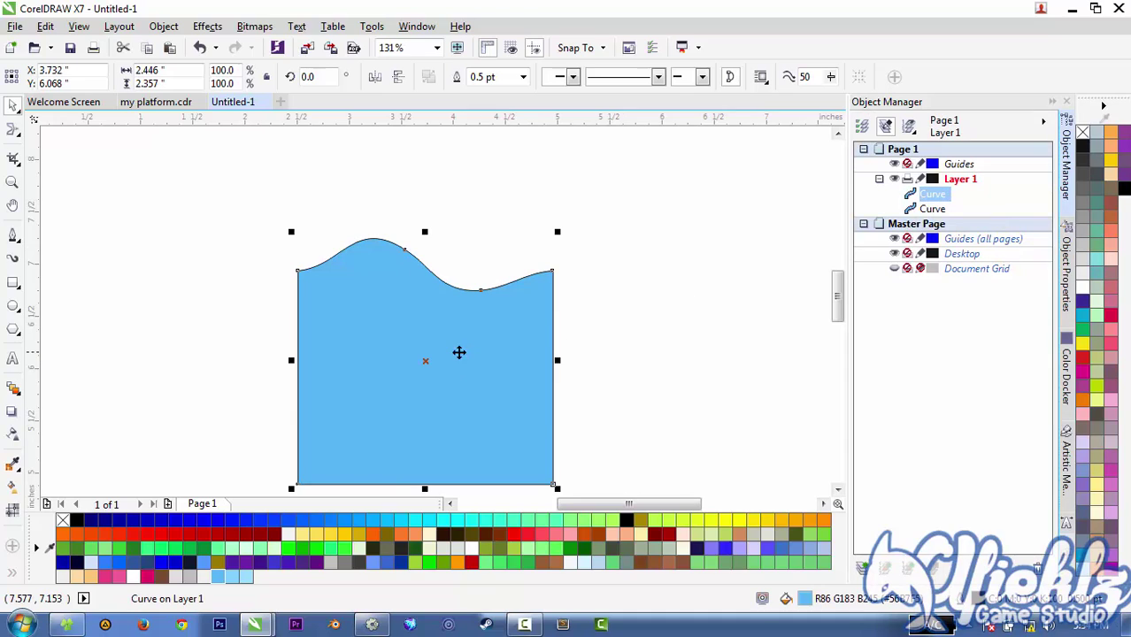
drag(424, 359, 431, 354)
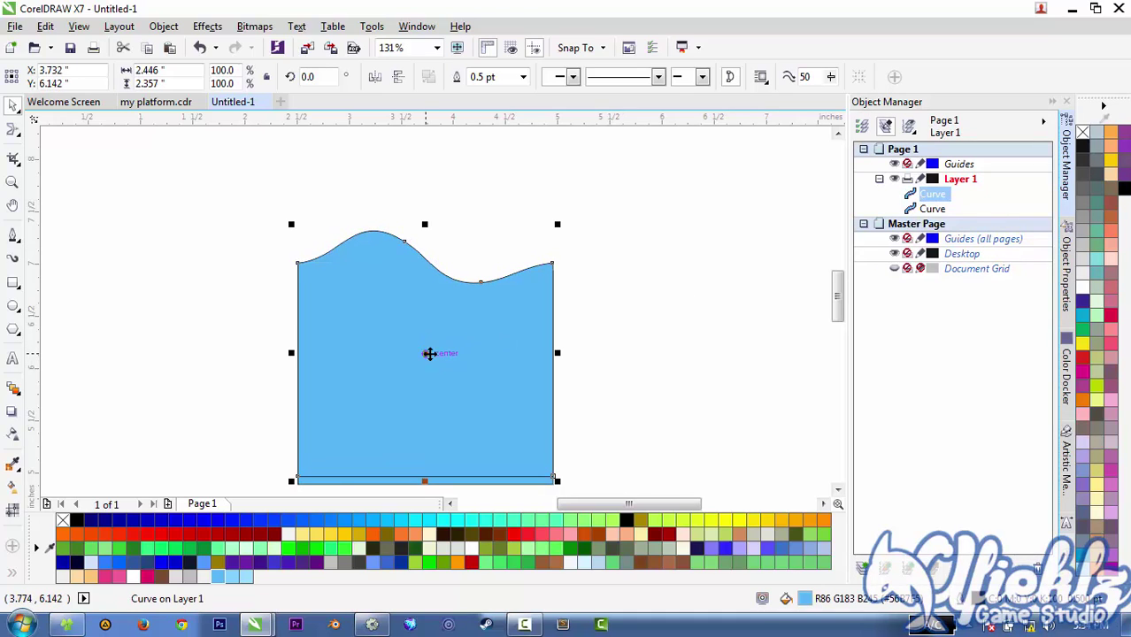
click(932, 210)
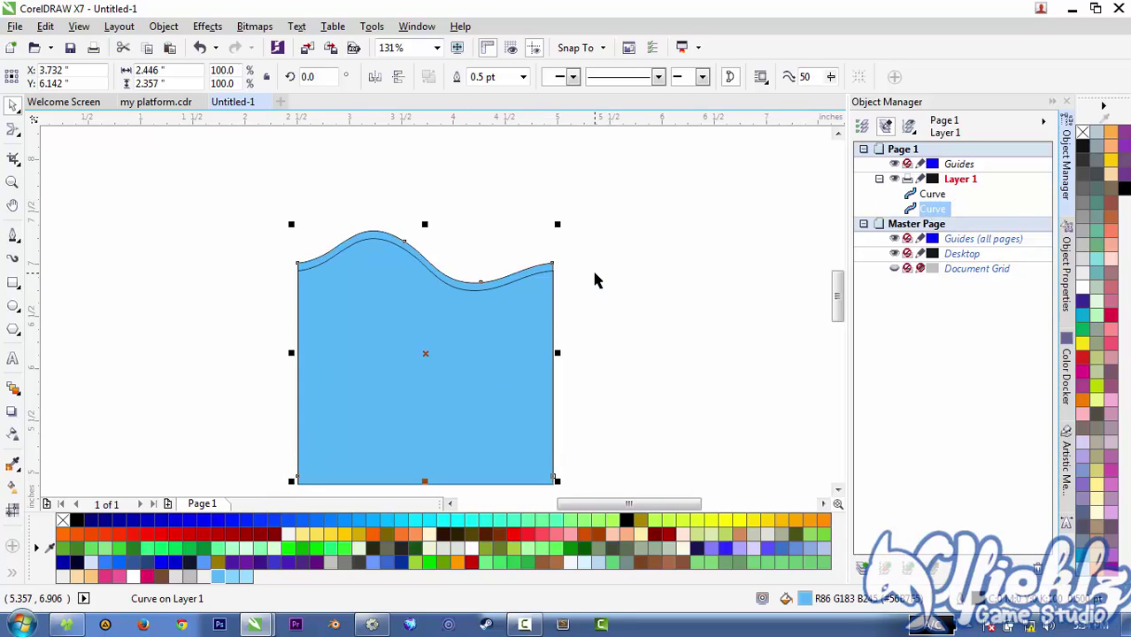
- Paste another copy of the wave, raise it to Y 6.238 inches and place it behind the other two curves
key(ctrl+v)
drag(432, 356, 423, 345)
scroll(424, 306, up, 2)
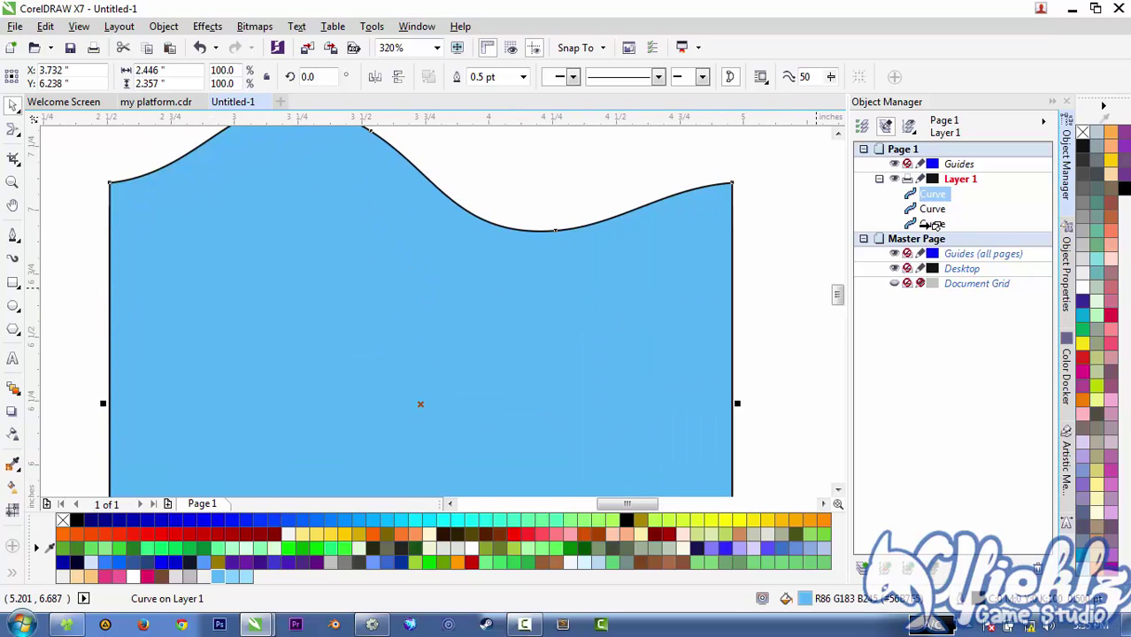
drag(931, 226, 923, 232)
click(812, 207)
- Nudge the rearmost wave down to Y 6.208 inches
click(619, 244)
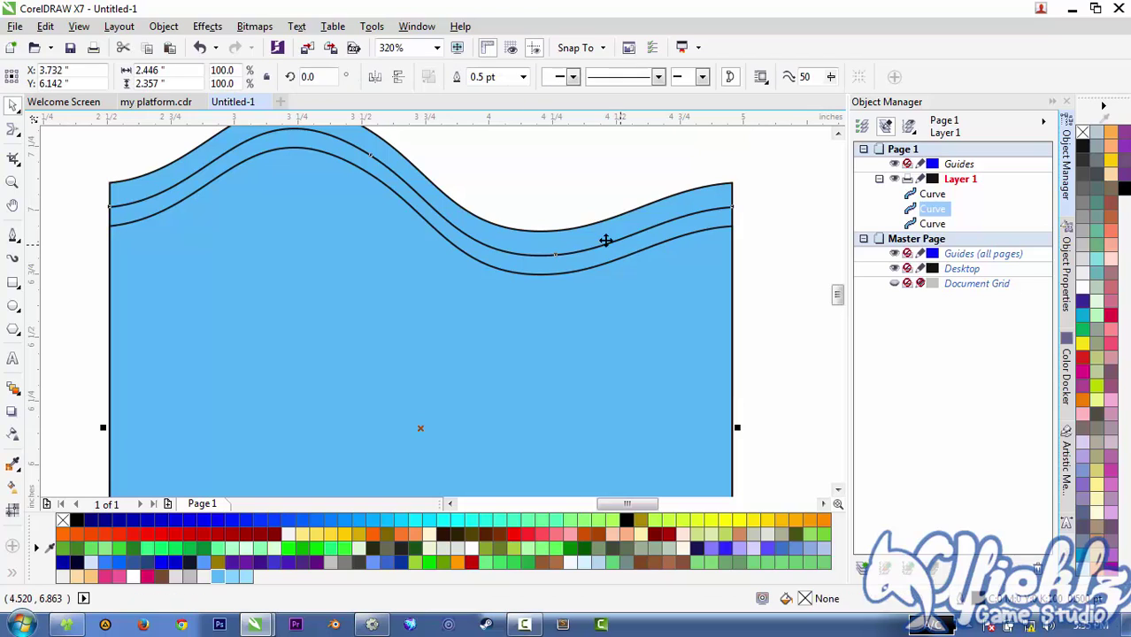
click(582, 236)
key(Down)
key(Down)
key(Down)
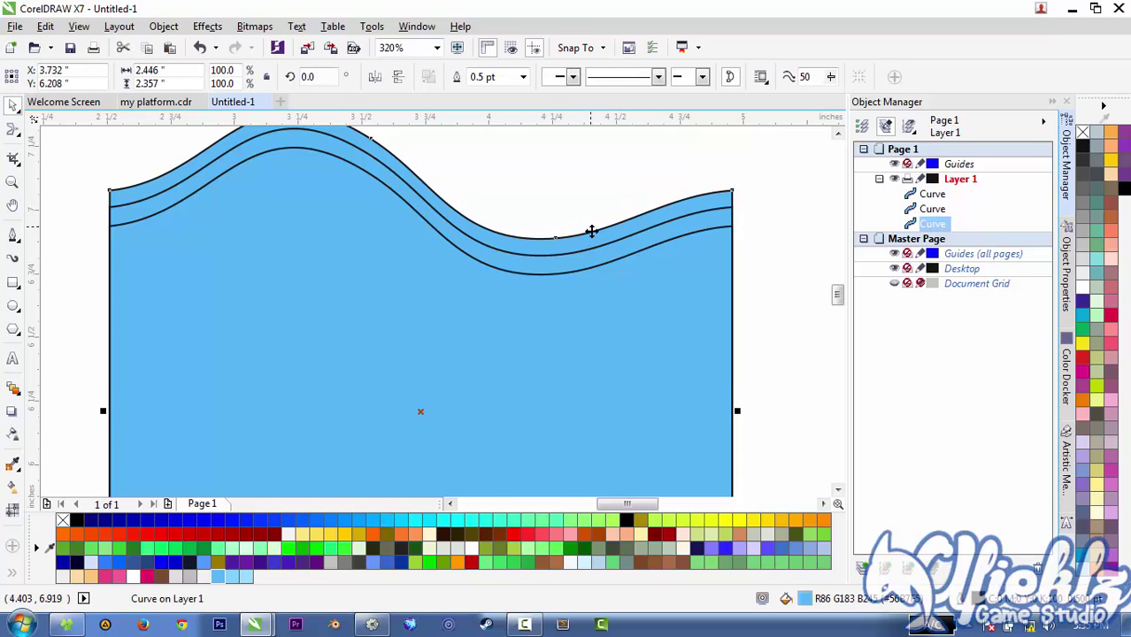
click(794, 202)
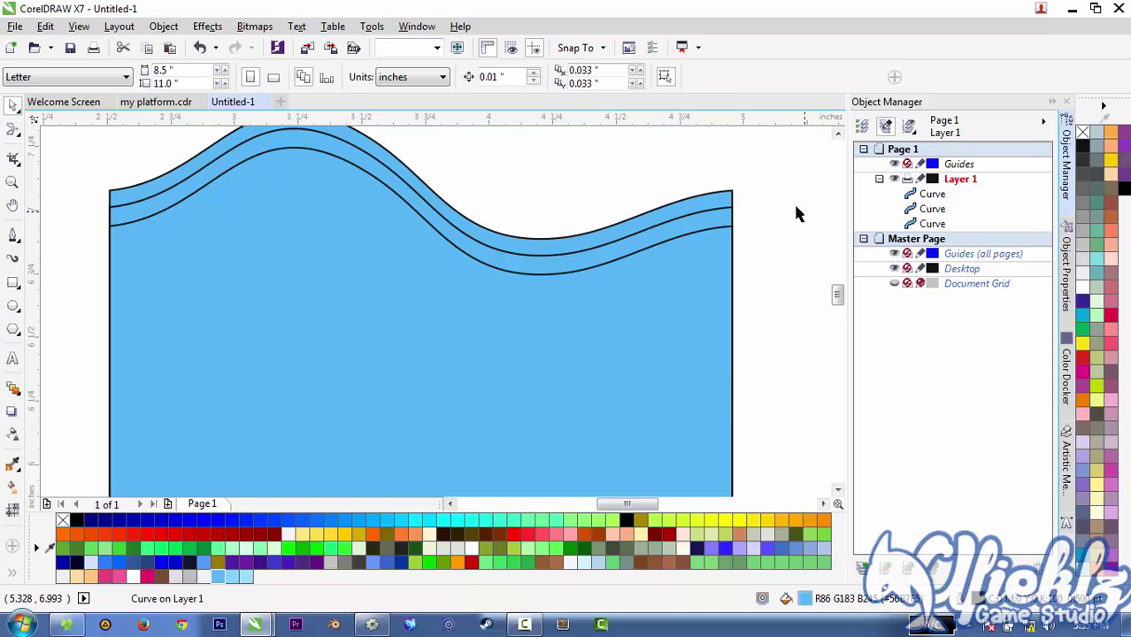
- Fill the middle wave with the lighter blue and the rearmost wave with the palest blue from the document colours
click(699, 222)
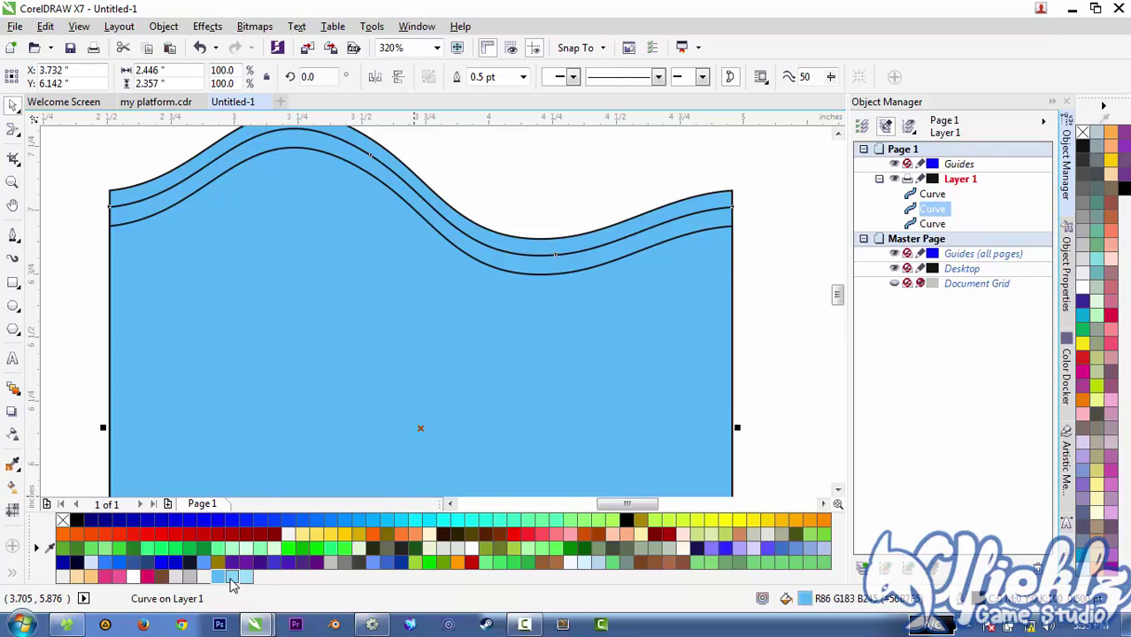
click(233, 576)
click(652, 228)
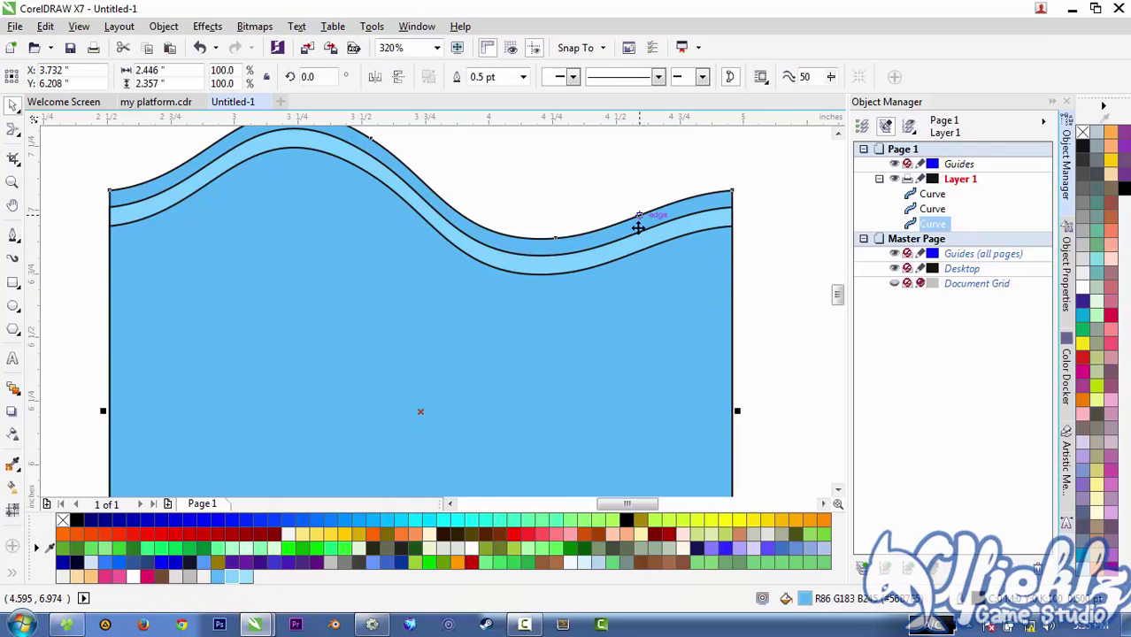
click(247, 576)
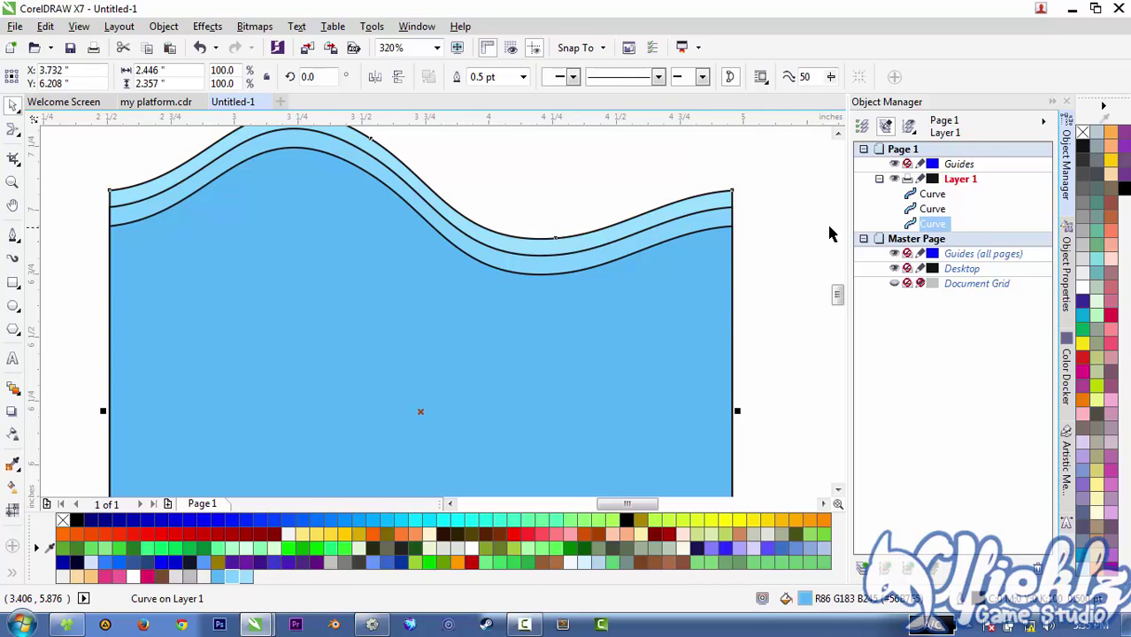
click(750, 202)
- Select all three wave curves and set their outline width to None
scroll(750, 203, down, 2)
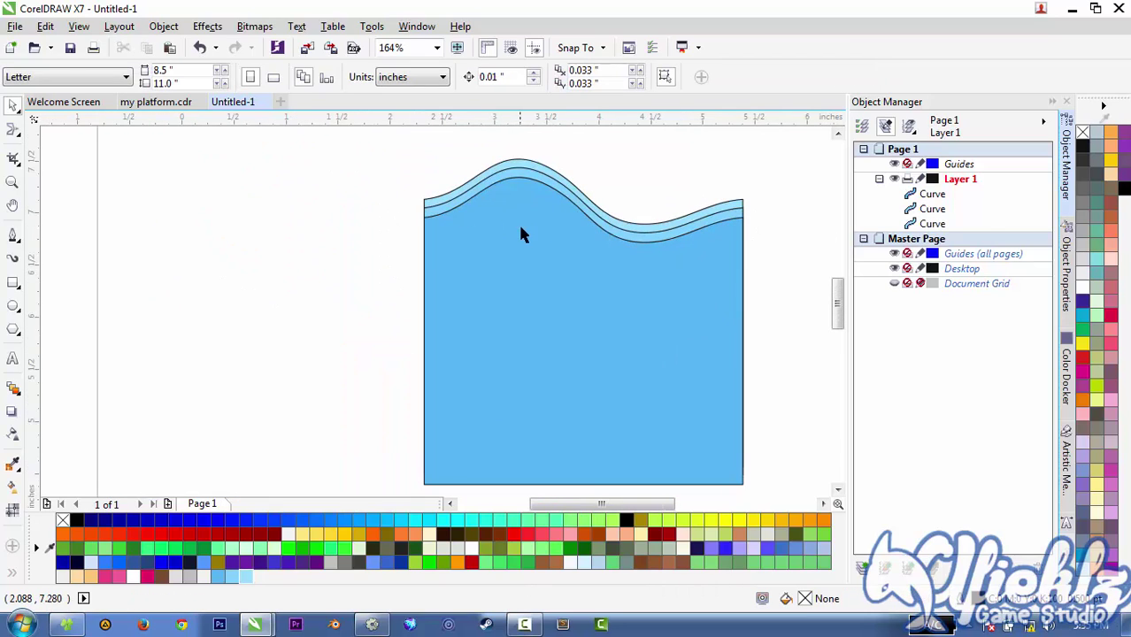
scroll(521, 232, down, 1)
drag(391, 157, 776, 456)
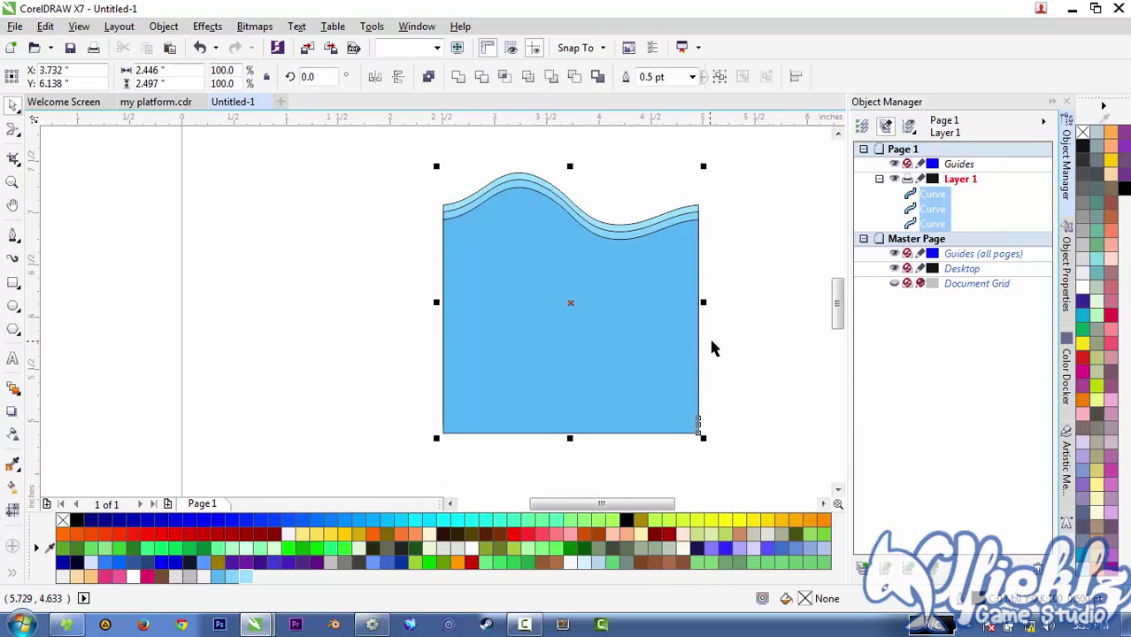
click(693, 78)
click(655, 92)
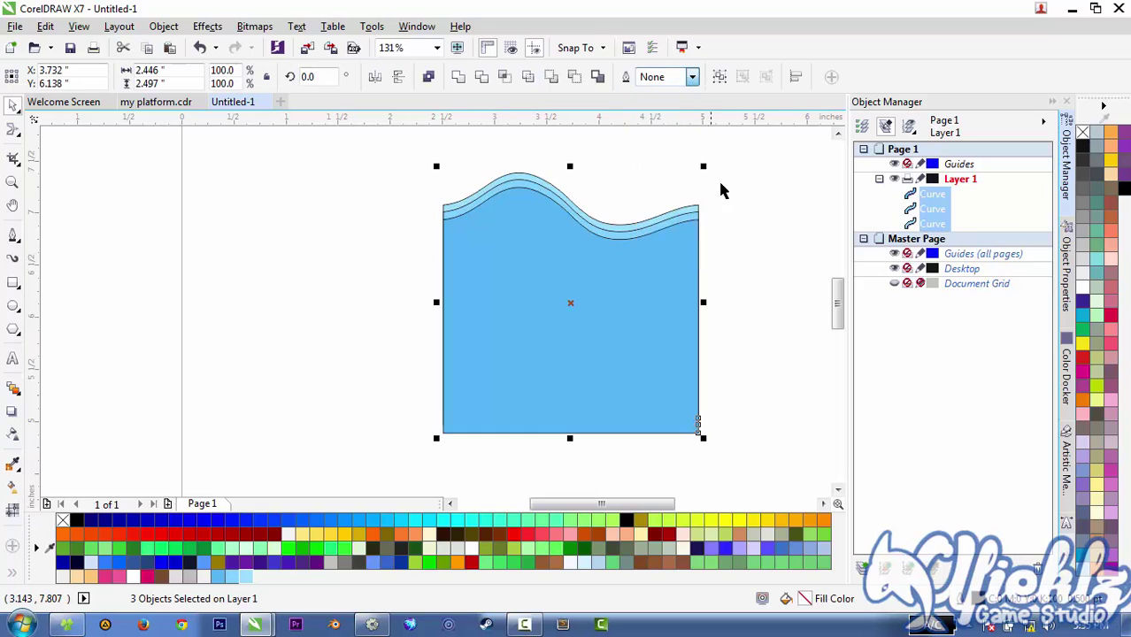
click(743, 229)
- Draw a rectangle about 3.01 by 1.57 inches covering the lower part of the waves and extending past their sides
scroll(751, 247, up, 1)
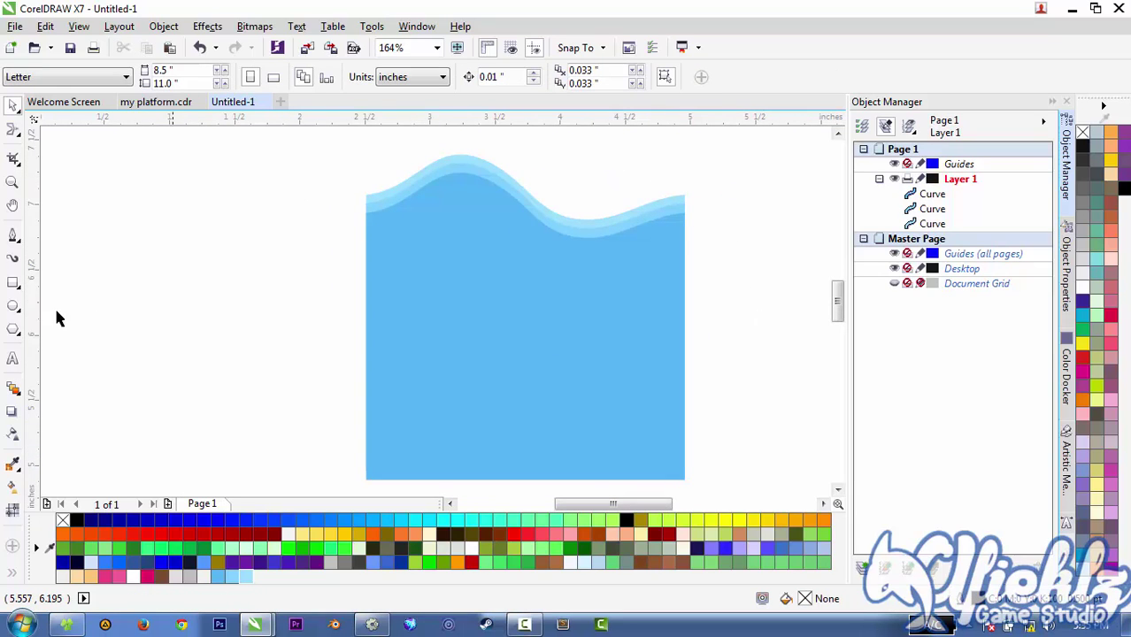
click(13, 284)
drag(346, 337, 700, 477)
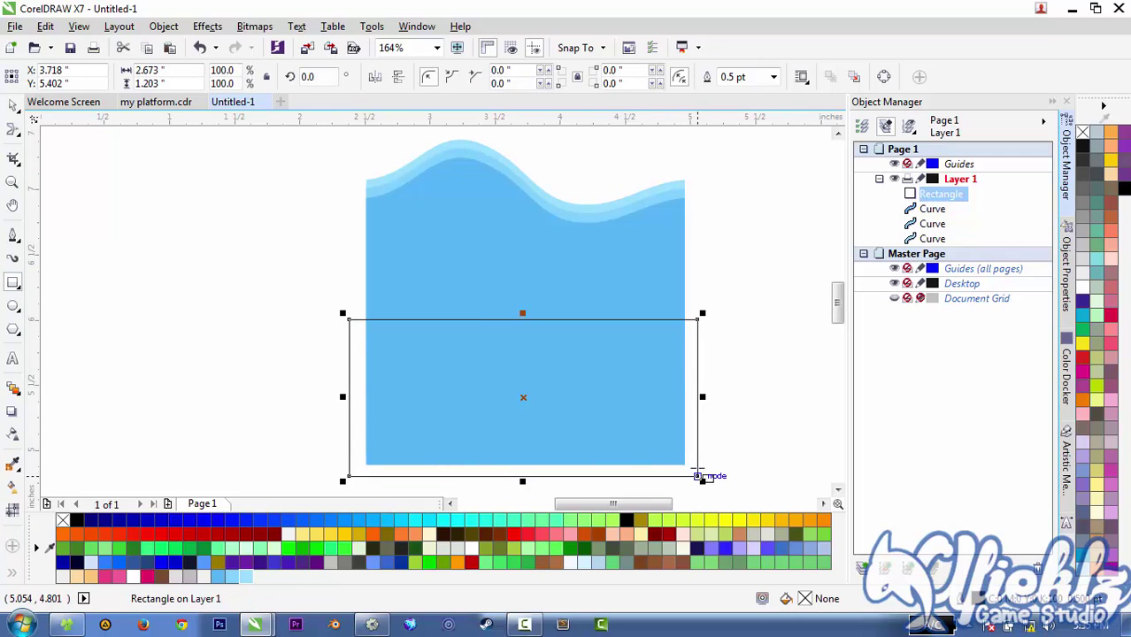
key(ctrl+z)
drag(352, 273, 754, 473)
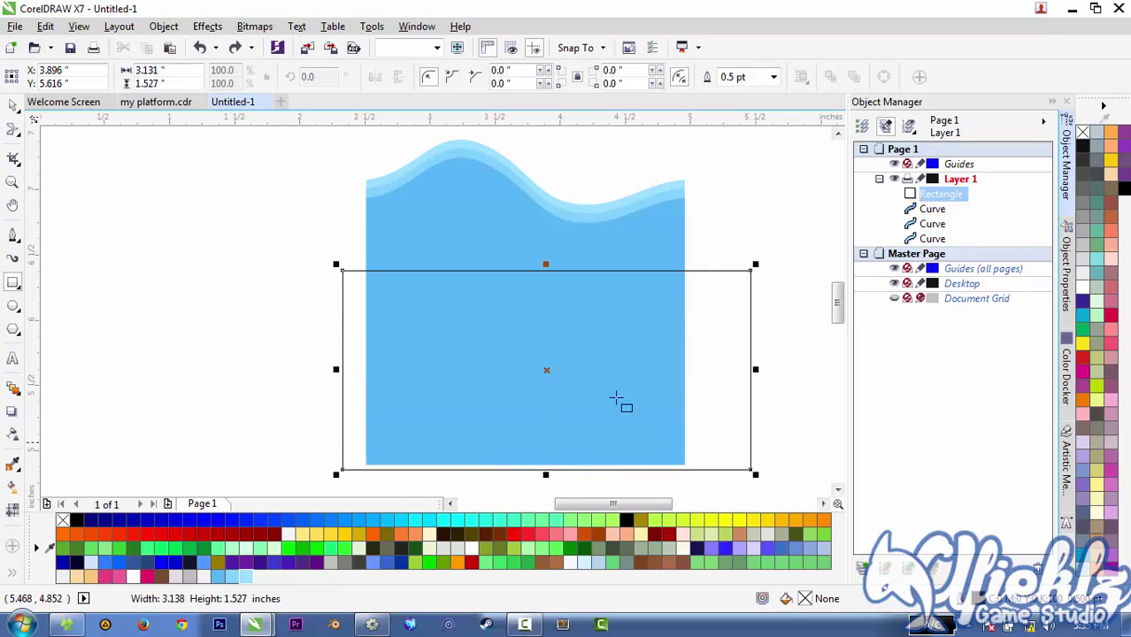
key(ctrl+z)
drag(348, 280, 742, 483)
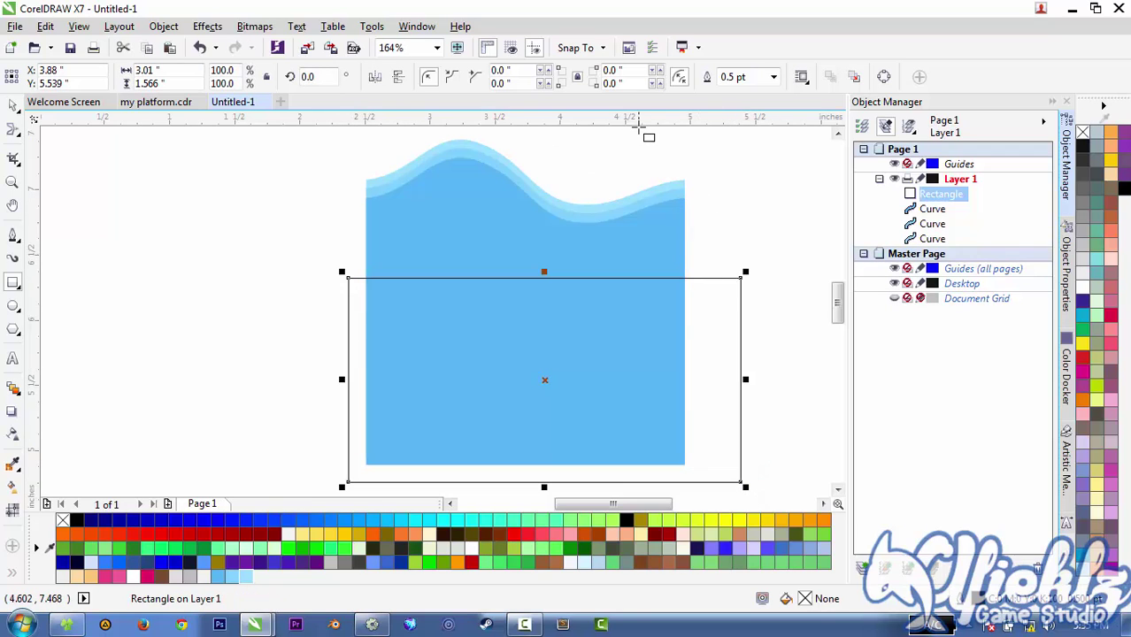
- Trim the front wave with the rectangle, the middle wave with the front one, and the back wave with the middle one
shift+click(474, 249)
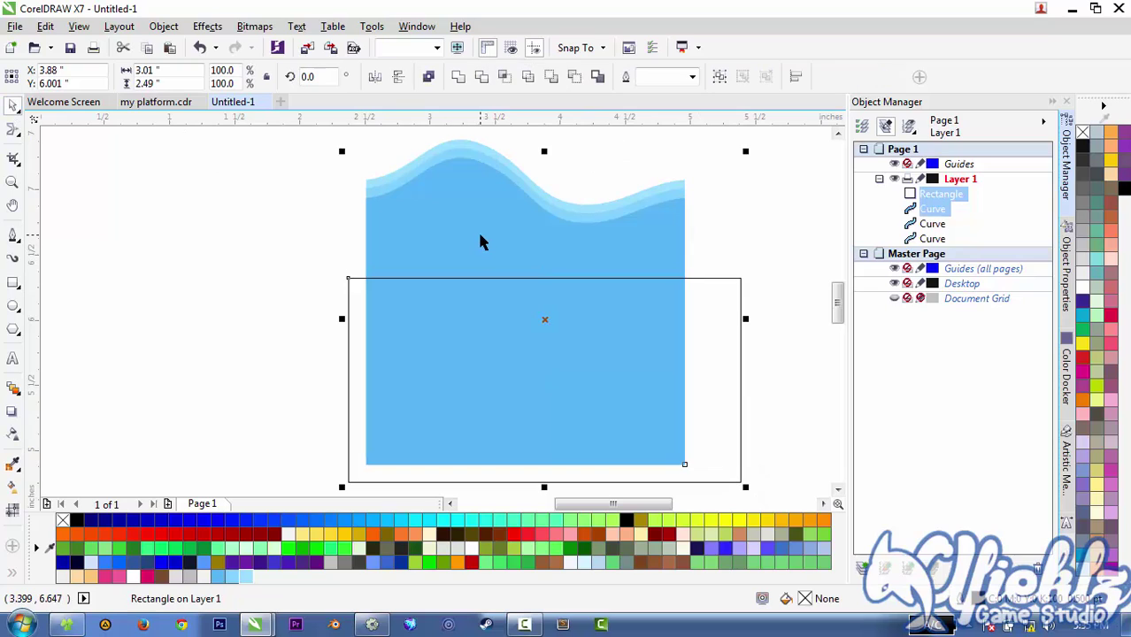
click(478, 76)
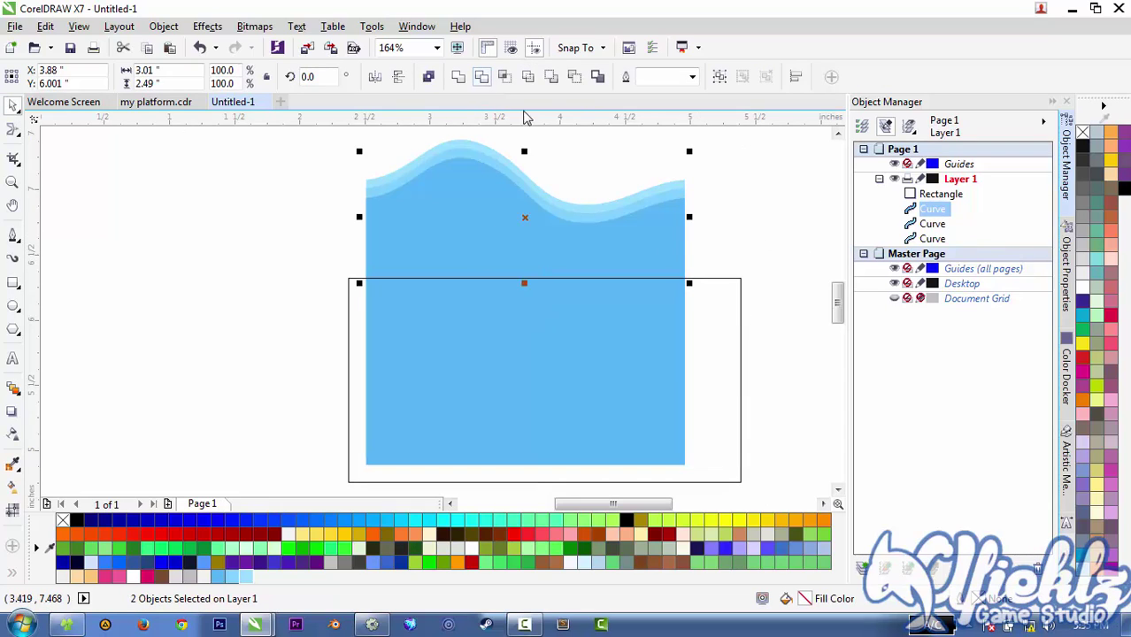
shift+click(923, 225)
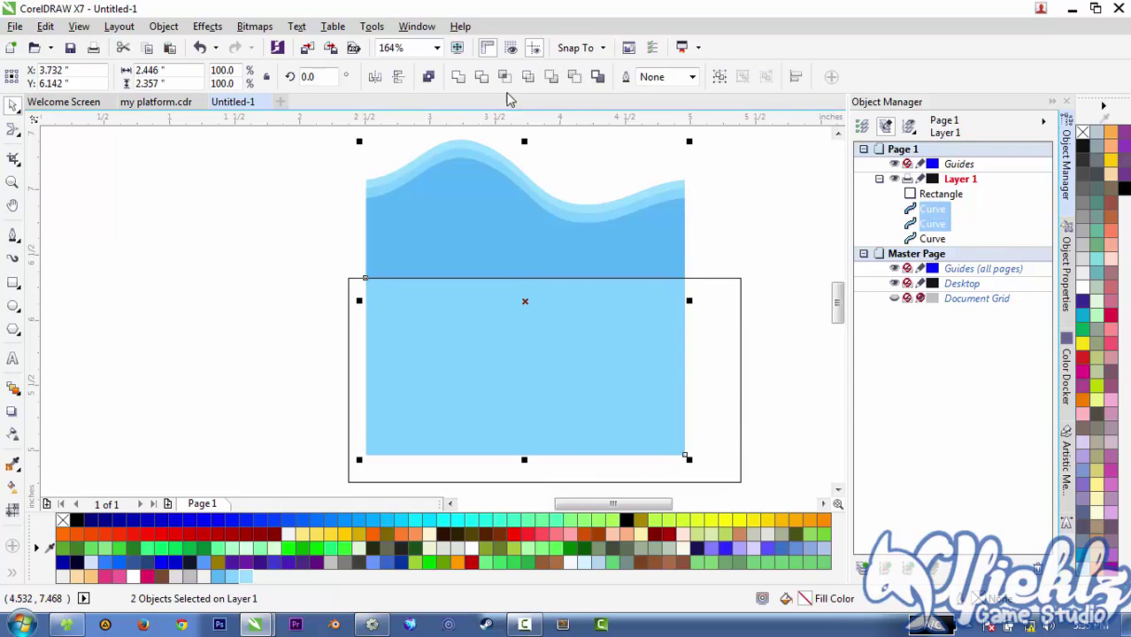
click(479, 77)
shift+click(921, 241)
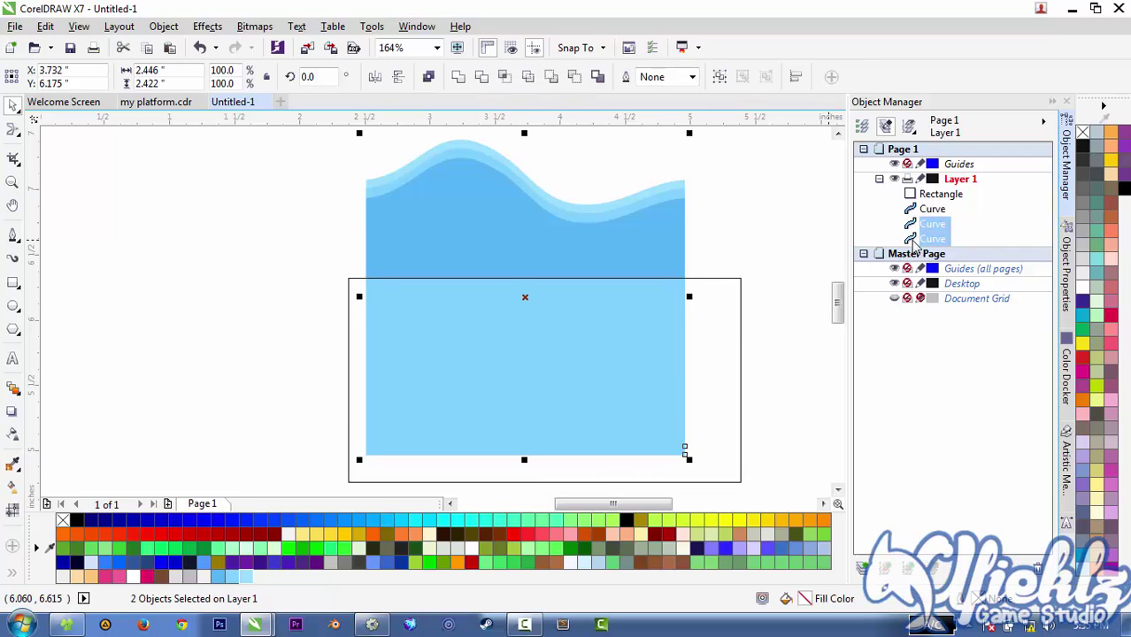
click(479, 76)
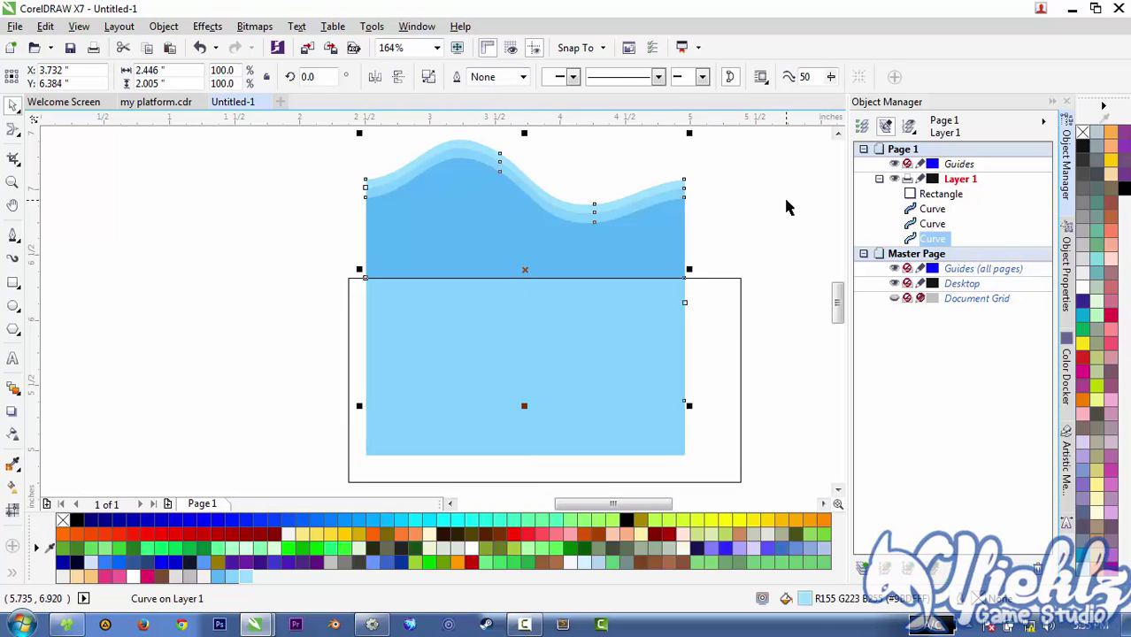
- Trim the middle wave's lower part away with the rectangle and move the rectangle aside, below and left of the waves
click(702, 323)
click(648, 335)
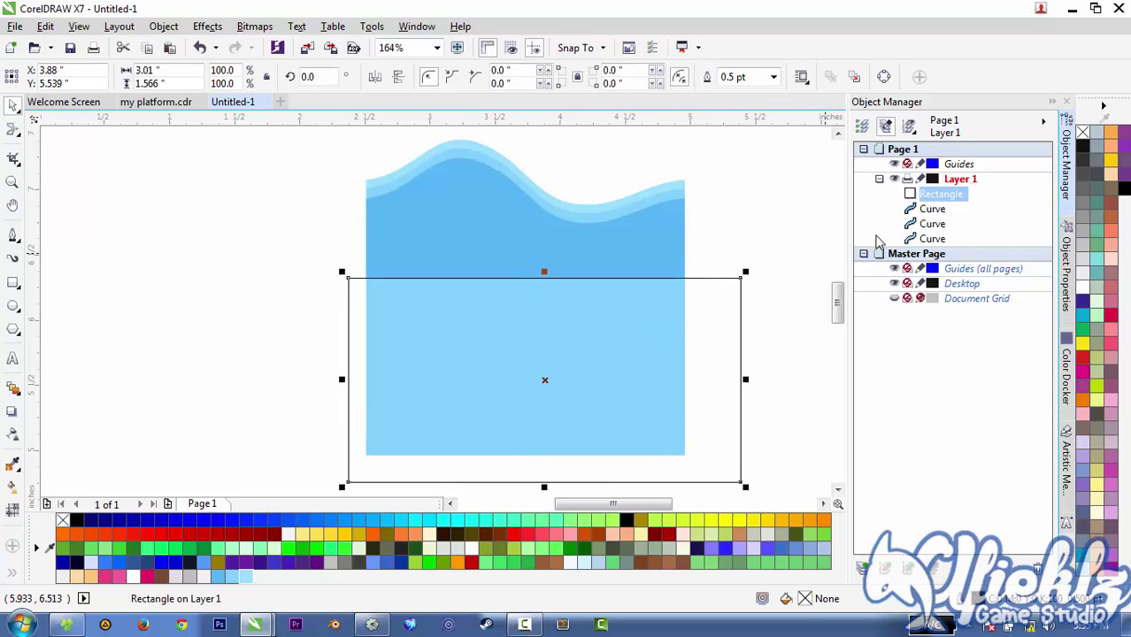
shift+click(920, 226)
ctrl+click(923, 225)
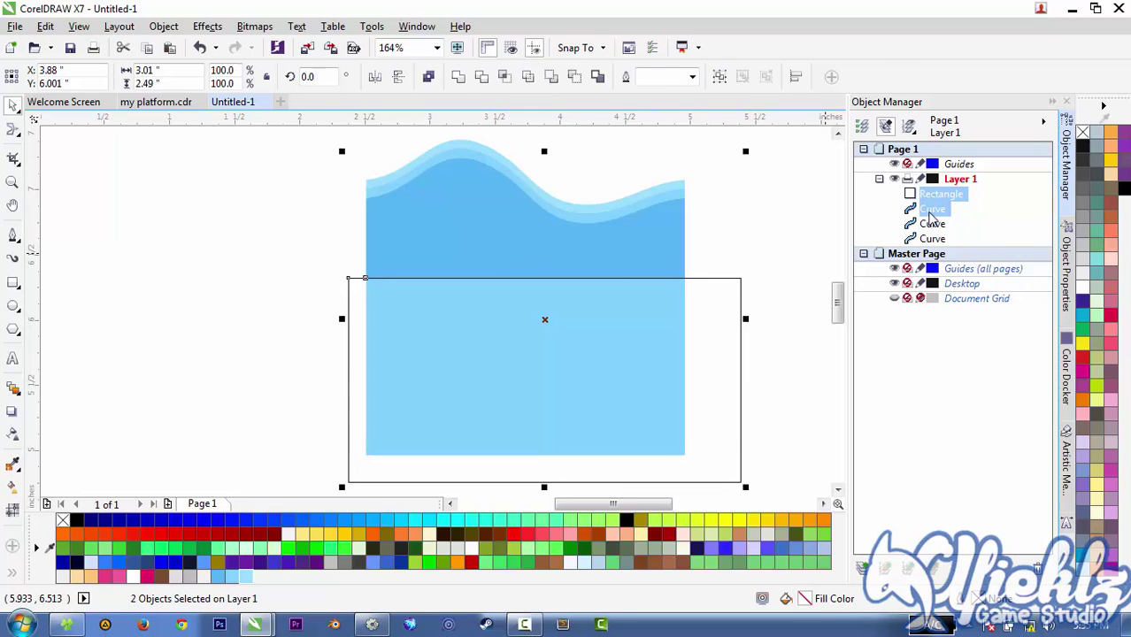
ctrl+click(928, 211)
ctrl+click(929, 222)
click(483, 80)
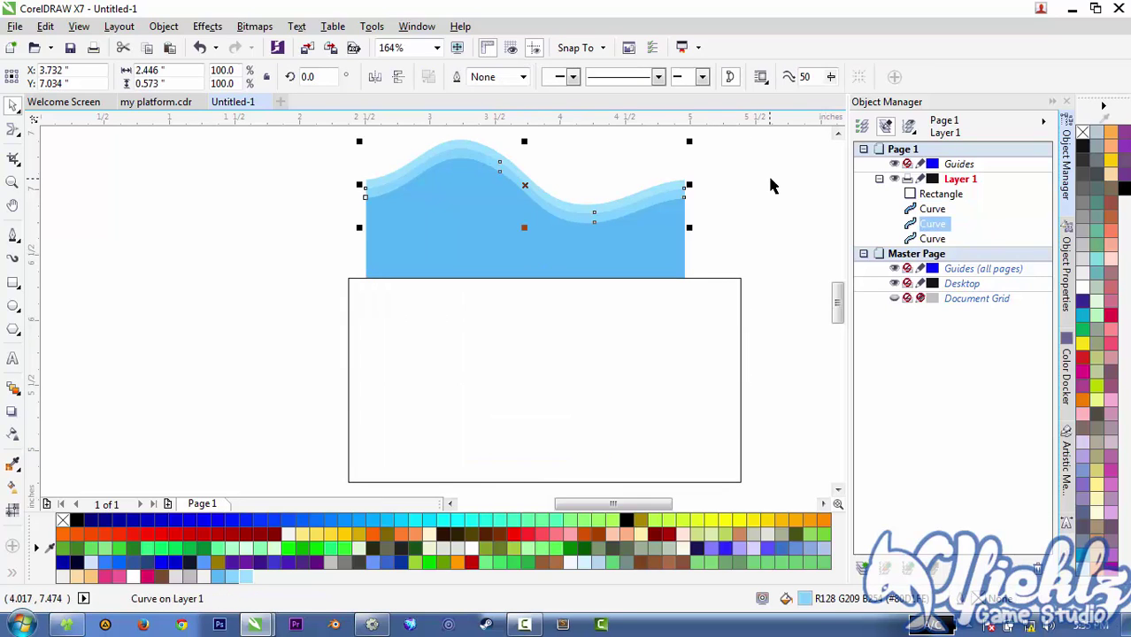
click(770, 173)
drag(740, 292, 372, 315)
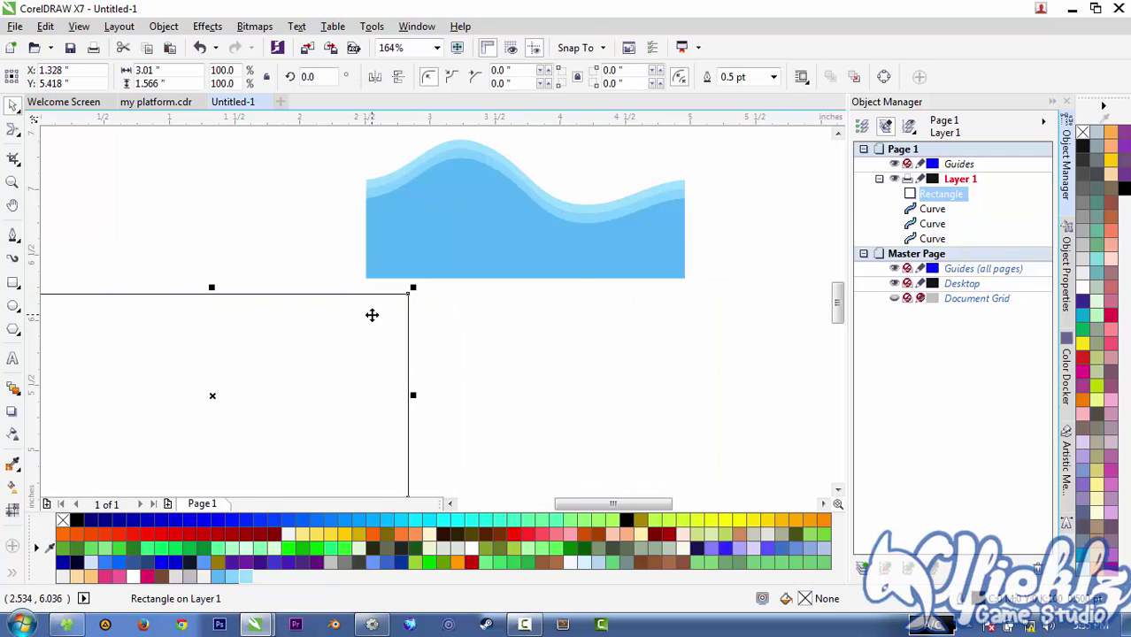
- Delete the trimming rectangle and group the front and middle wave curves
key(Delete)
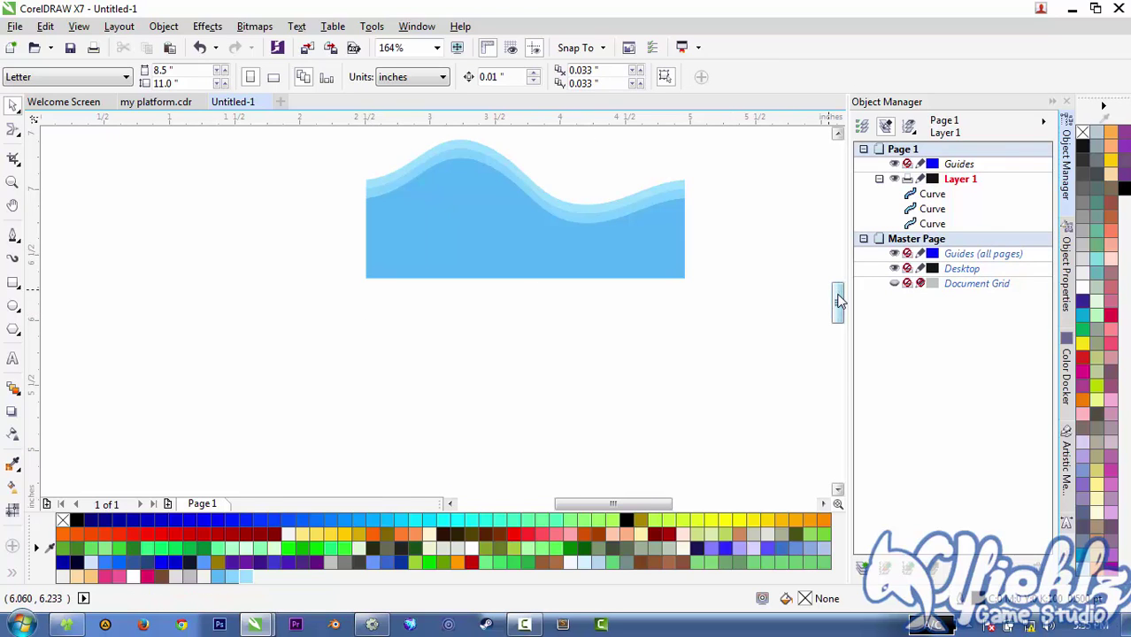
drag(837, 302, 838, 297)
drag(319, 206, 729, 404)
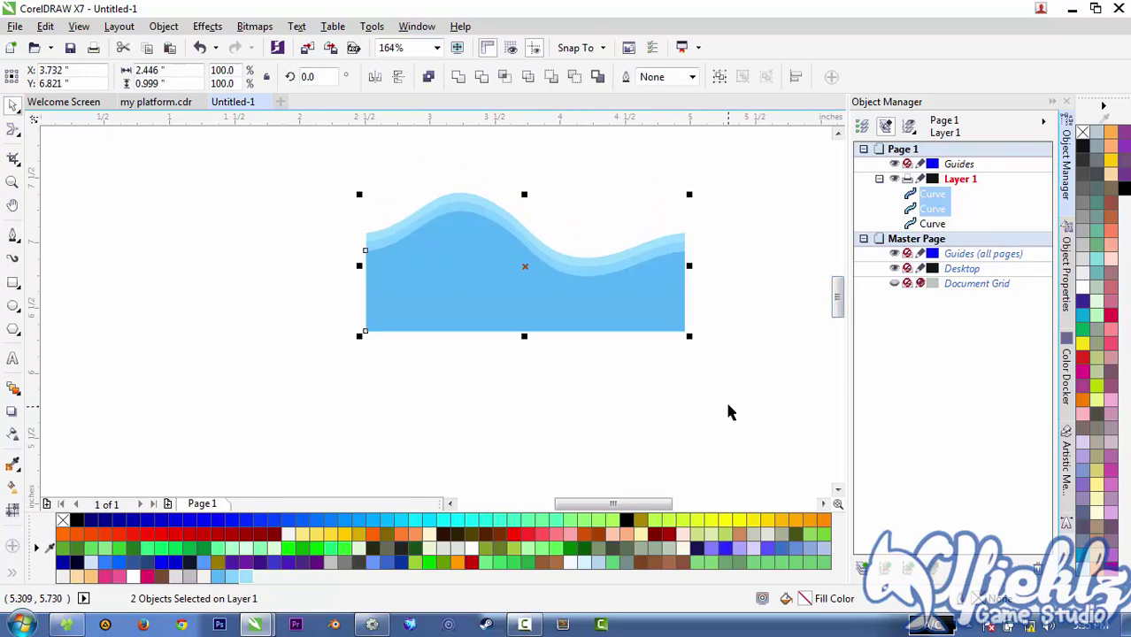
drag(770, 170, 295, 427)
key(ctrl+g)
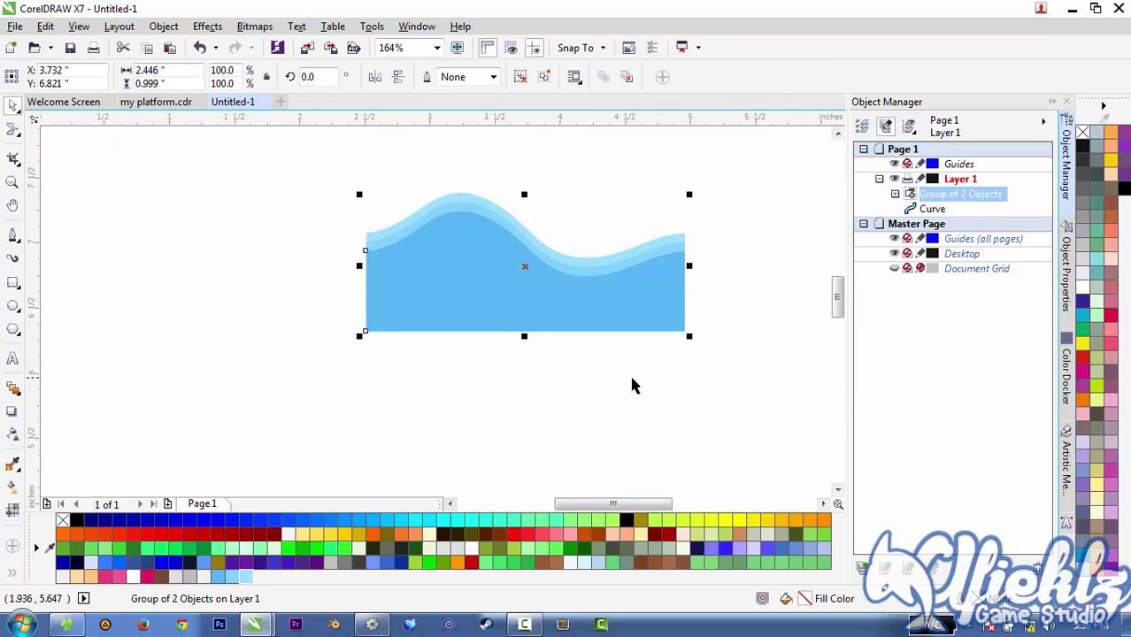
- Move the lightest back wave out from behind the grouped waves and undo the move
click(686, 388)
click(917, 210)
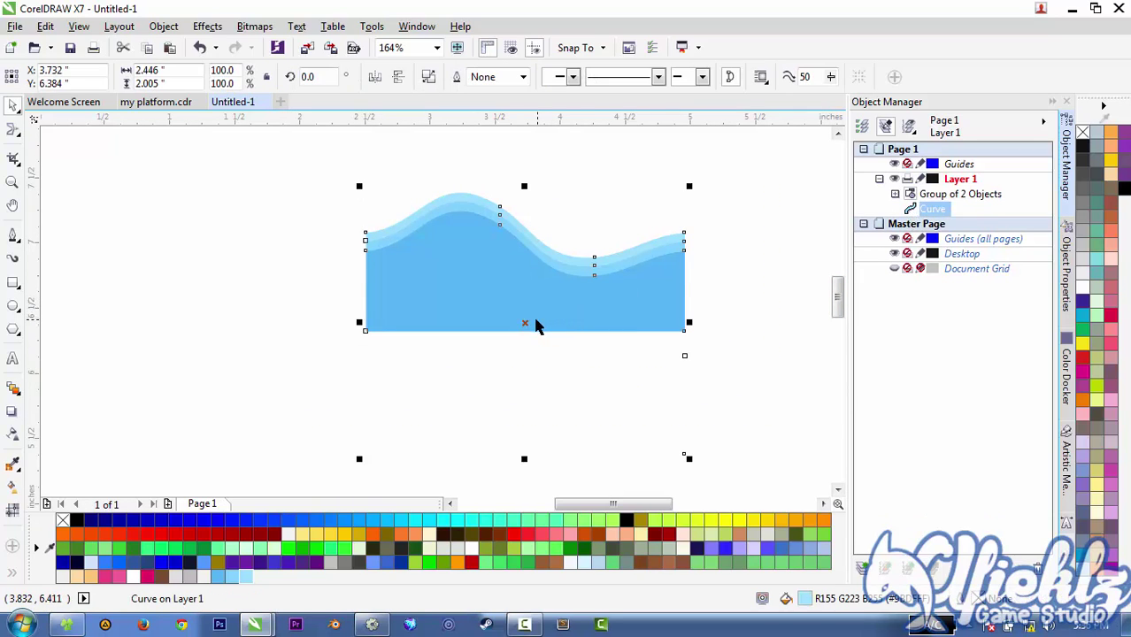
drag(536, 326, 257, 358)
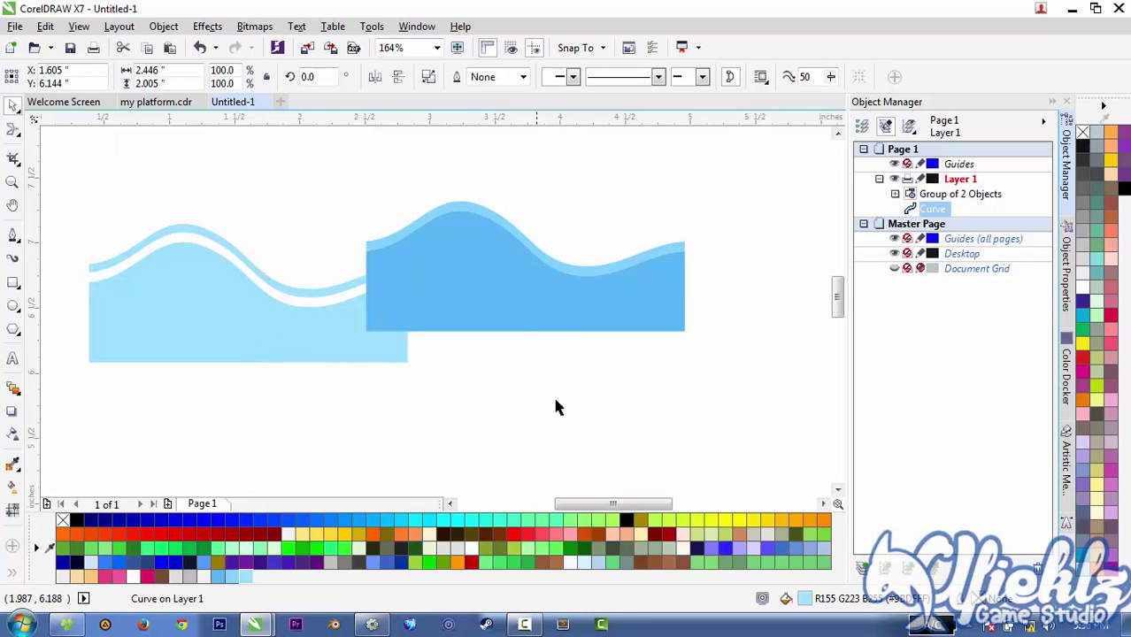
key(ctrl+z)
drag(745, 170, 329, 403)
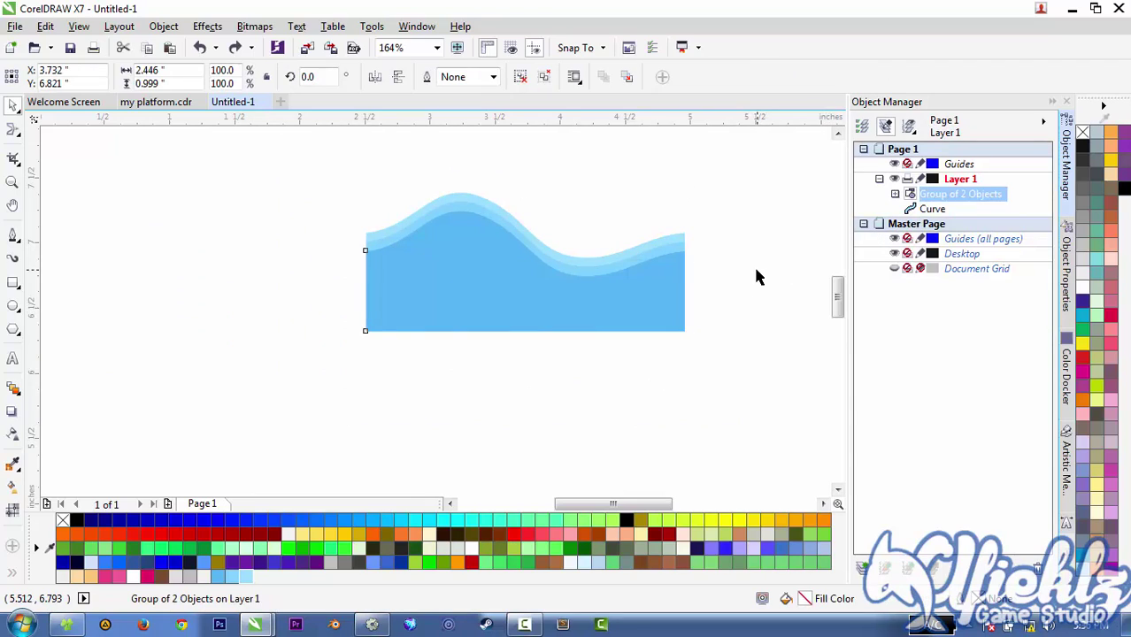
click(534, 429)
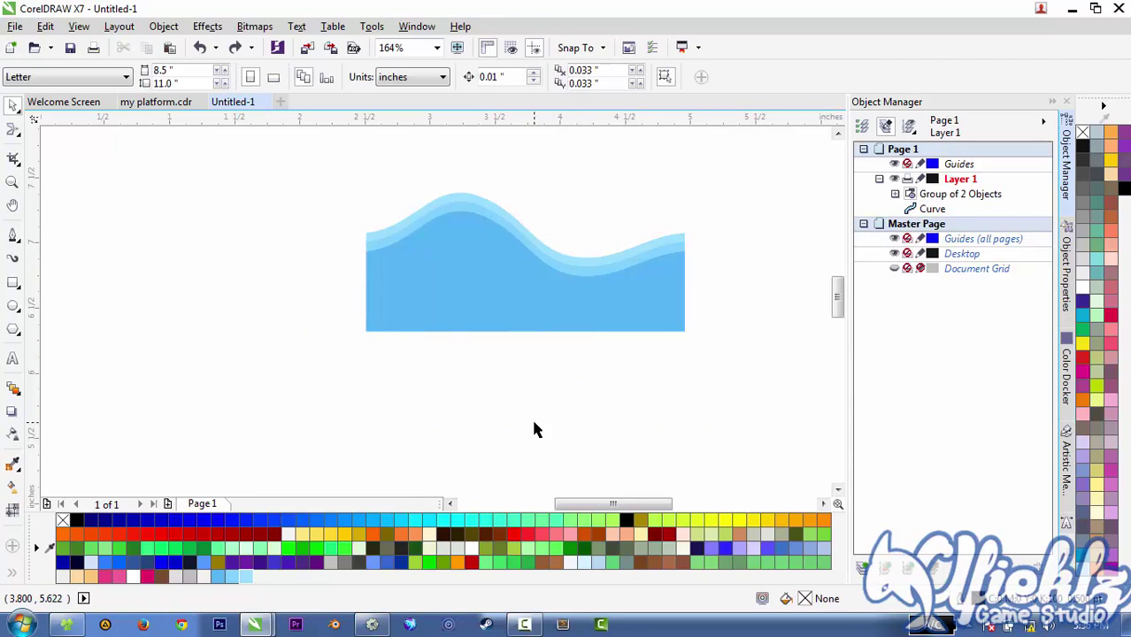
- Draw a rectangle about 2.7 inches wide directly below the waves, covering the back wave's hidden lower part and extending past both sides
click(912, 210)
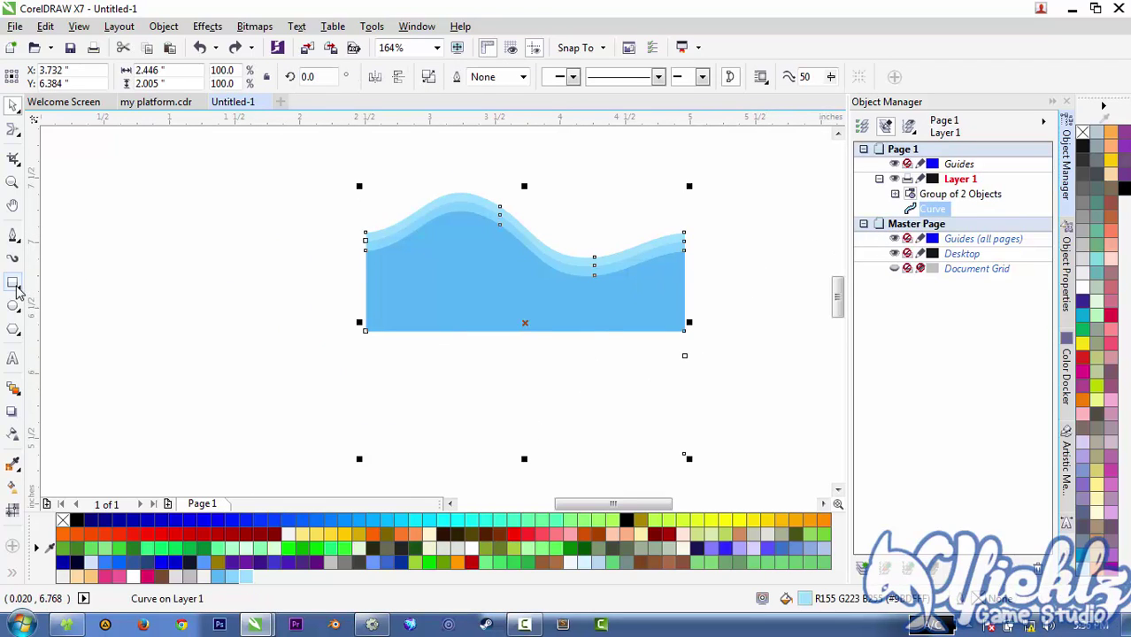
click(14, 285)
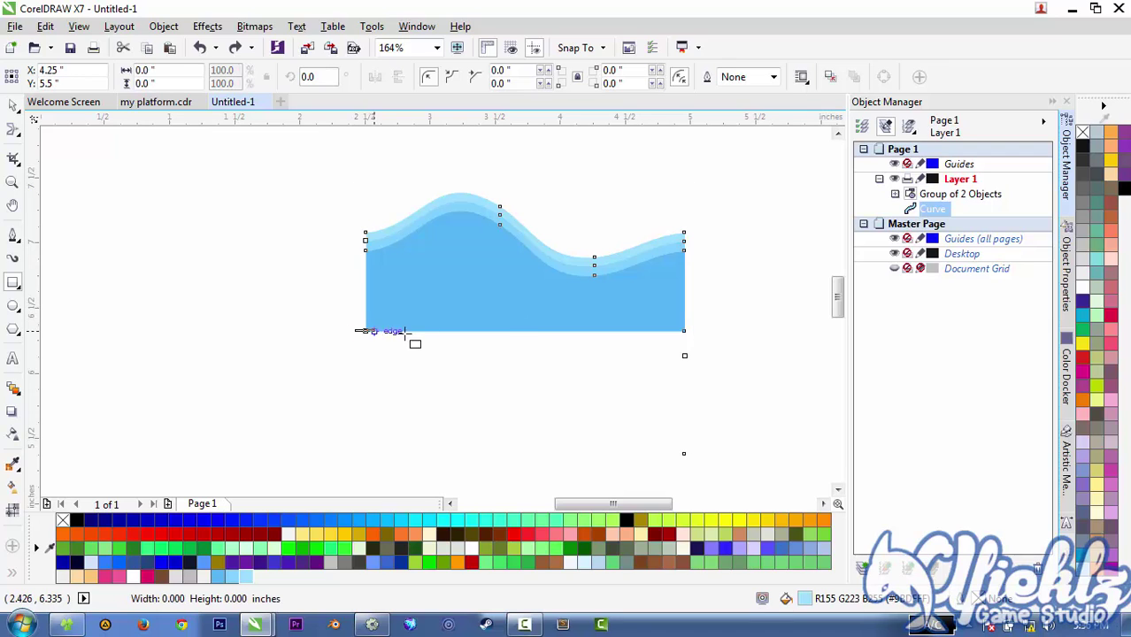
drag(406, 333, 712, 460)
- Trim the back wave's lower part away with the rectangle and delete the rectangle
shift+click(921, 227)
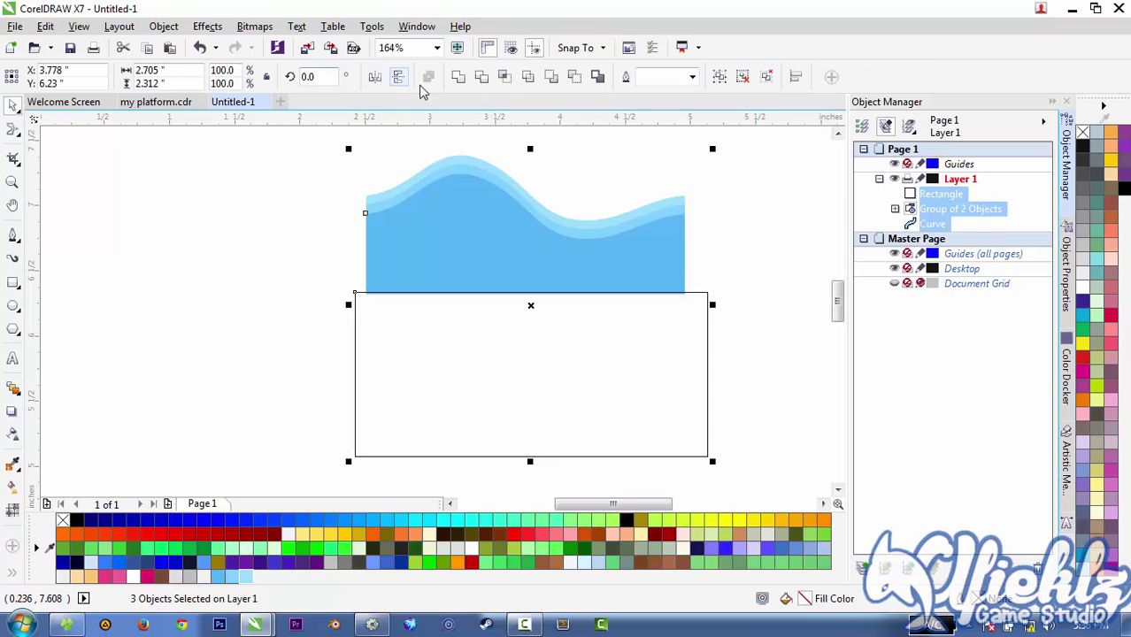
click(481, 77)
click(758, 184)
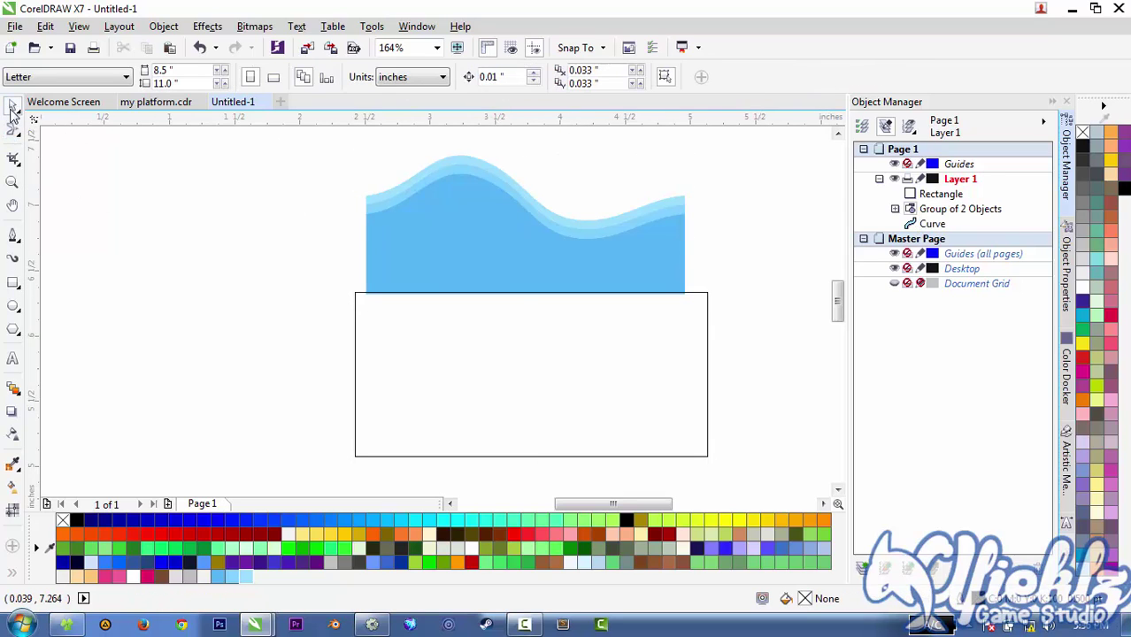
drag(453, 391, 332, 411)
key(Delete)
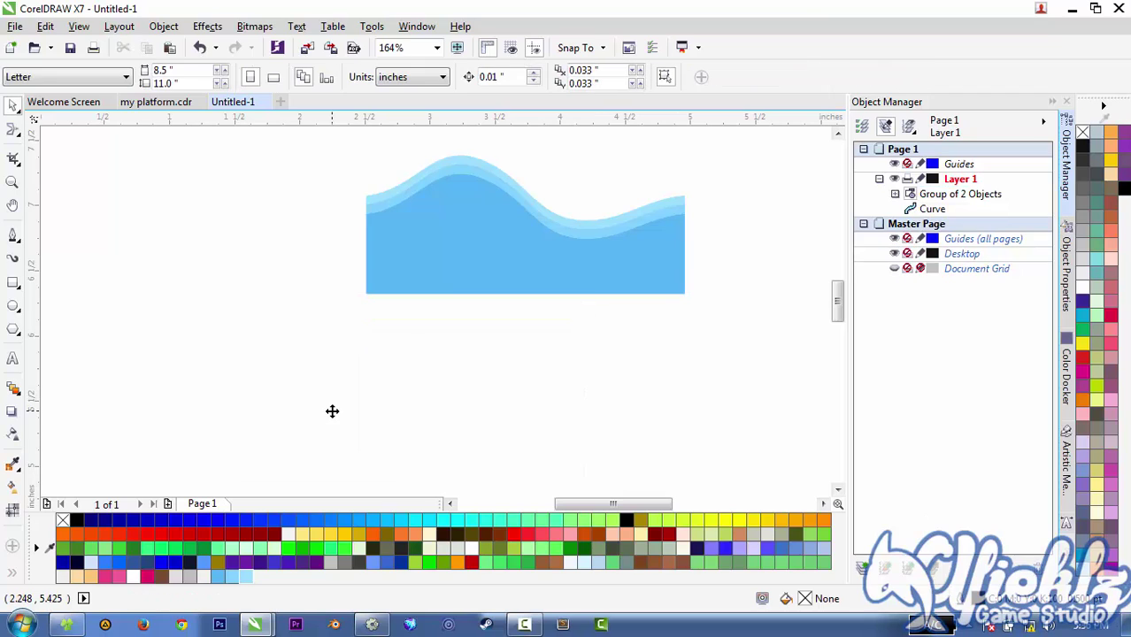
- Group the back wave curve with the group of front and middle waves
click(921, 211)
ctrl+click(929, 197)
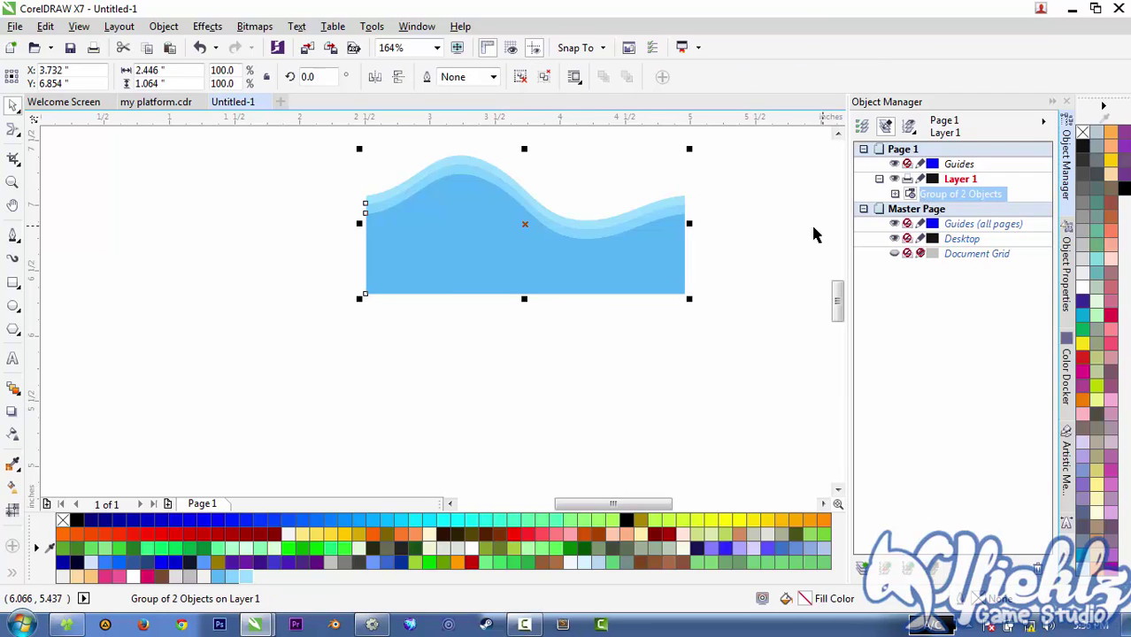
click(771, 256)
drag(835, 297, 805, 289)
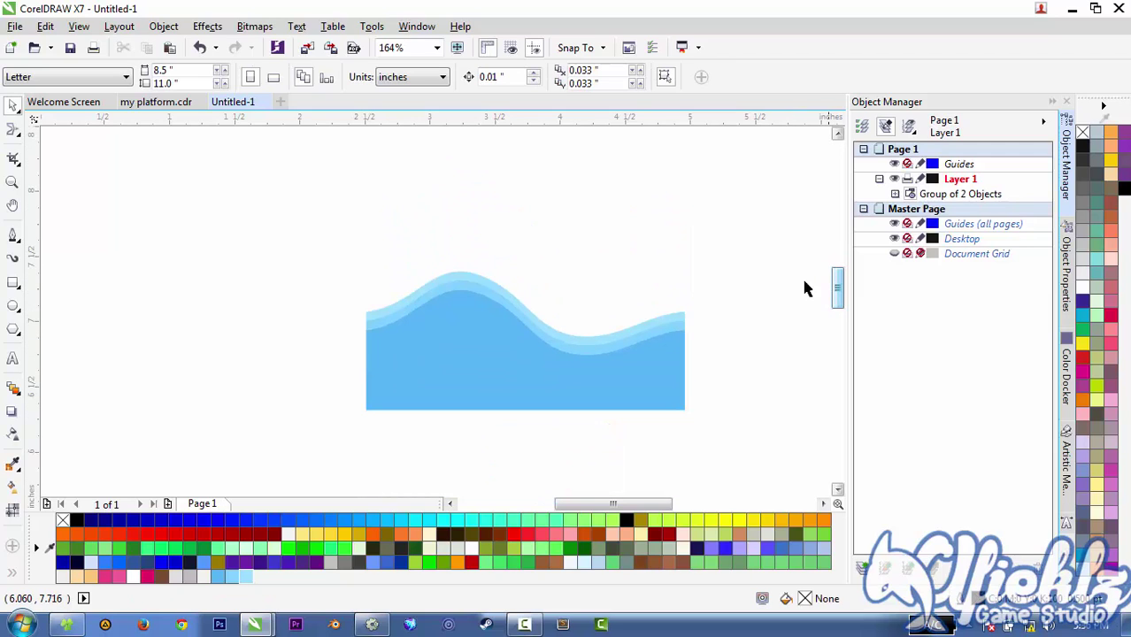
- Duplicate the complete wave group and place the copy to the left, slightly overlapping the original
drag(735, 243, 316, 435)
key(ctrl+d)
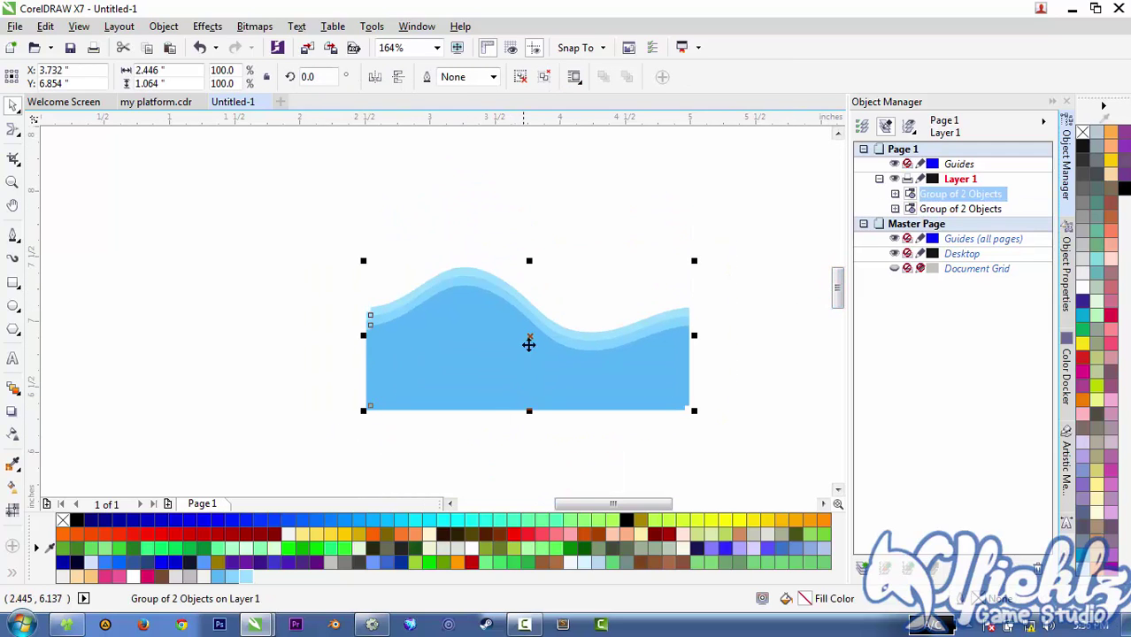
drag(529, 344, 249, 345)
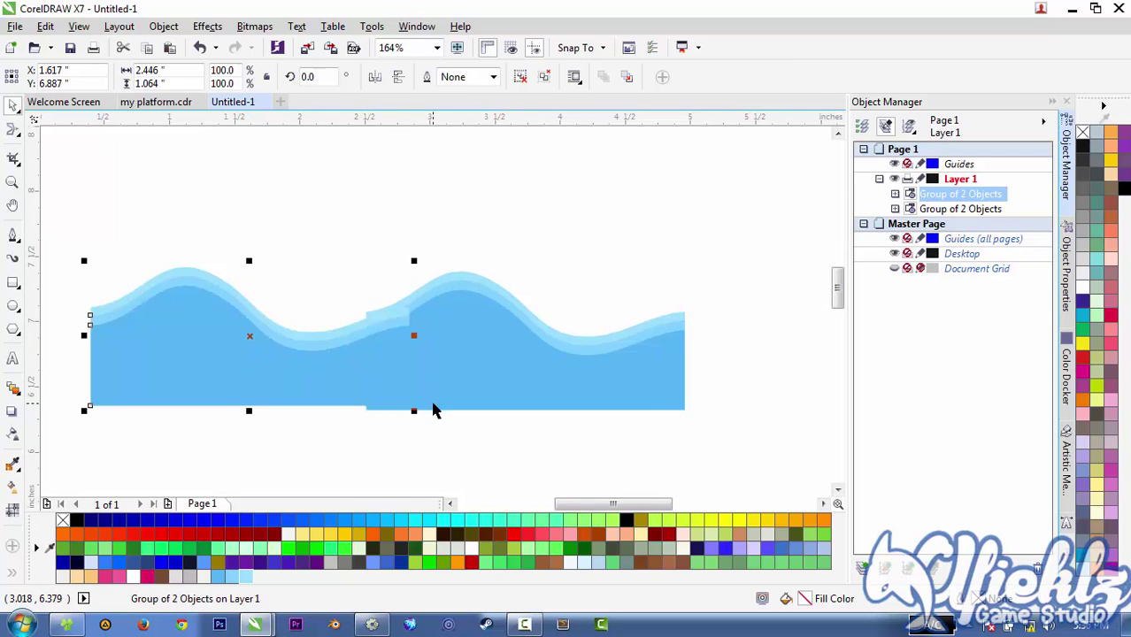
- Nudge the wave copy until it adjoins the original's left edge without a gap and its wave lines match
key(Left)
key(Left)
key(Left)
key(Left)
key(Left)
key(Left)
key(Left)
key(Left)
key(Left)
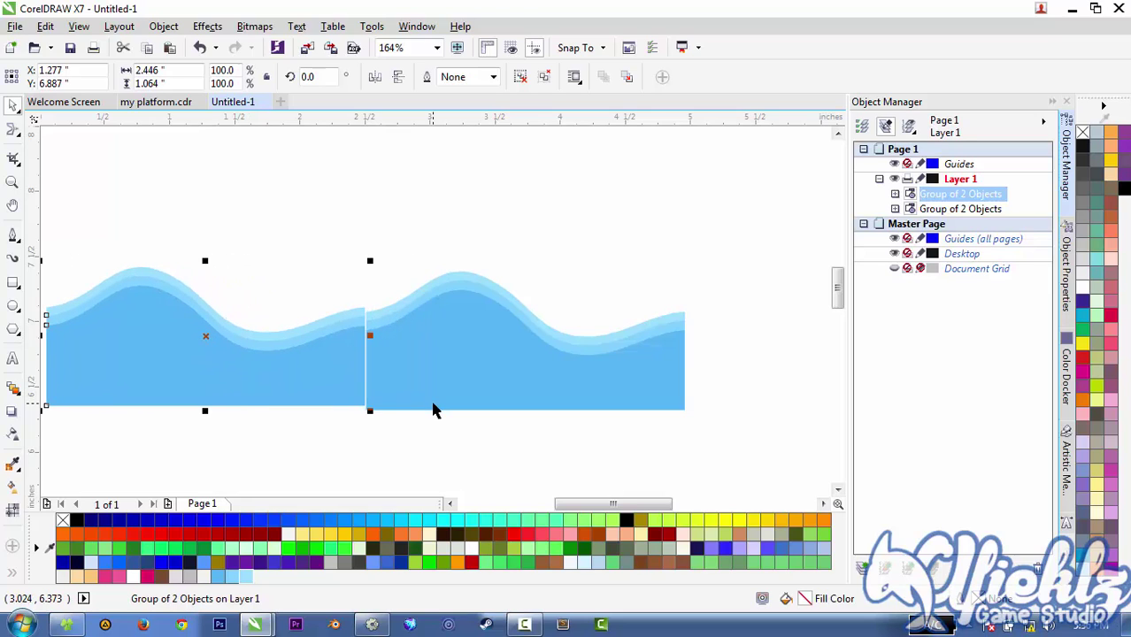
key(Down)
key(Right)
key(Down)
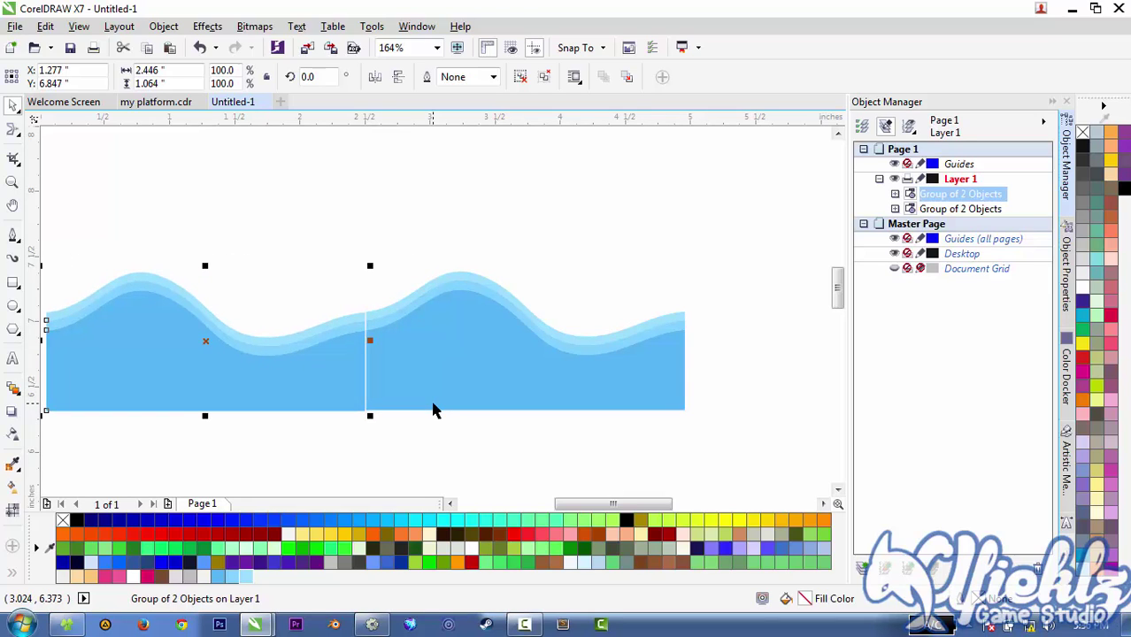
key(Right)
key(Up)
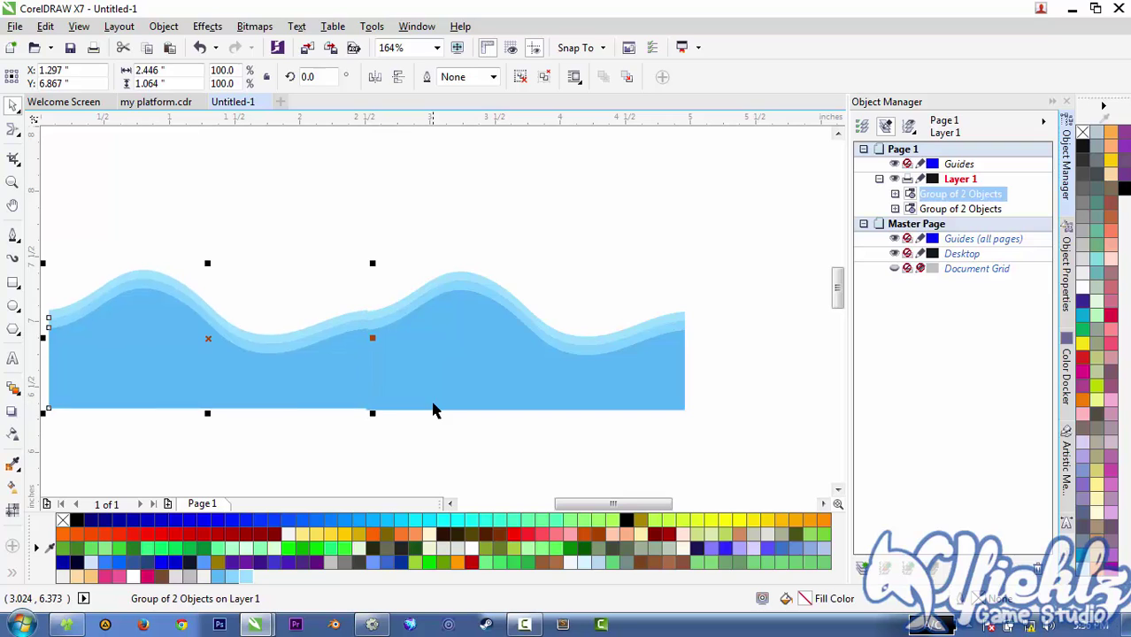
key(Down)
click(485, 451)
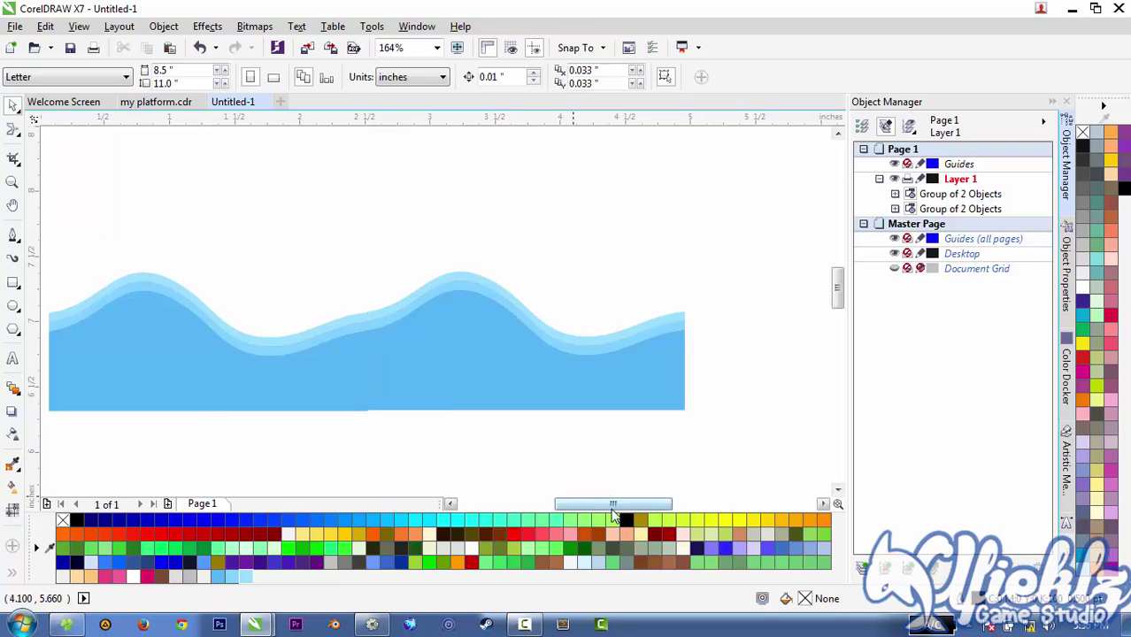
- Check the joined waves at a smaller scale and delete the left copy
scroll(641, 450, down, 1)
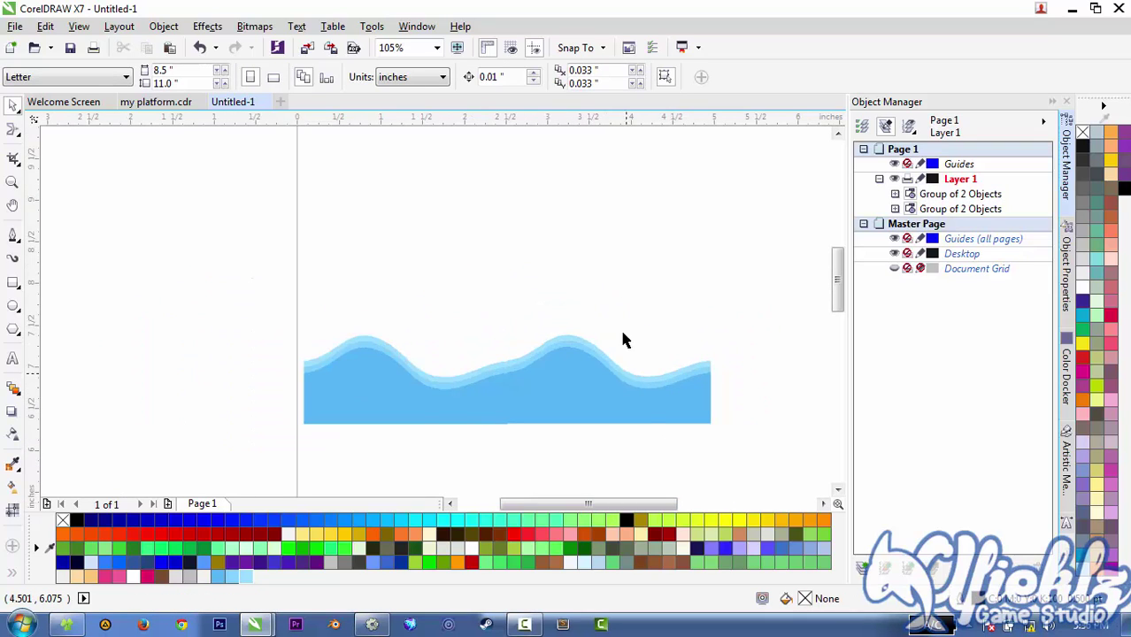
drag(628, 501, 652, 497)
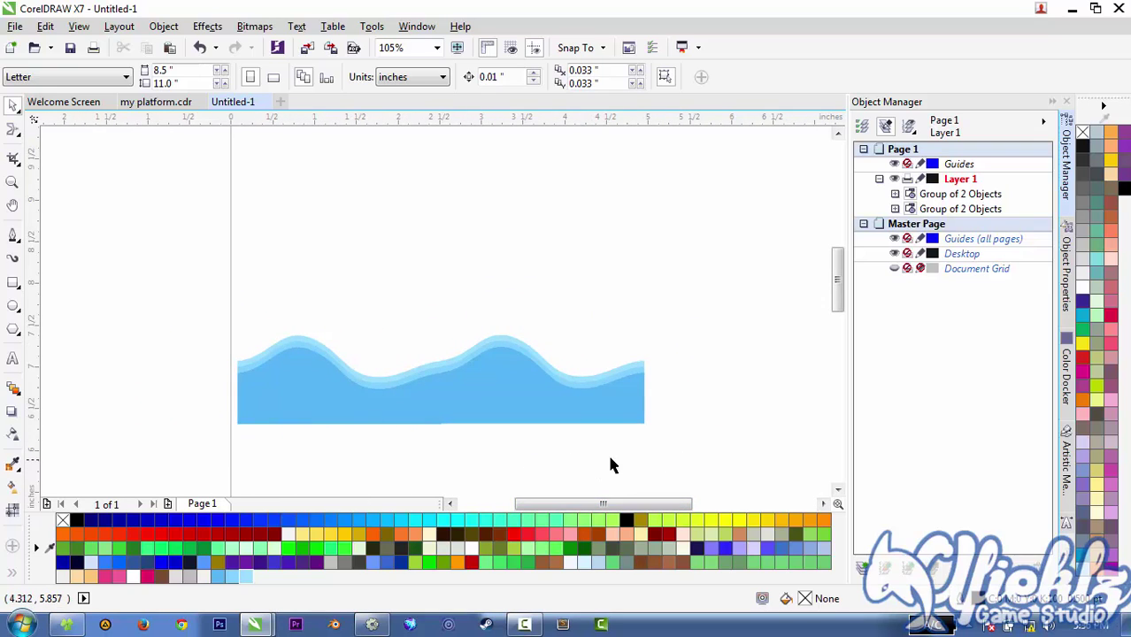
scroll(622, 453, down, 1)
scroll(620, 448, up, 1)
click(396, 391)
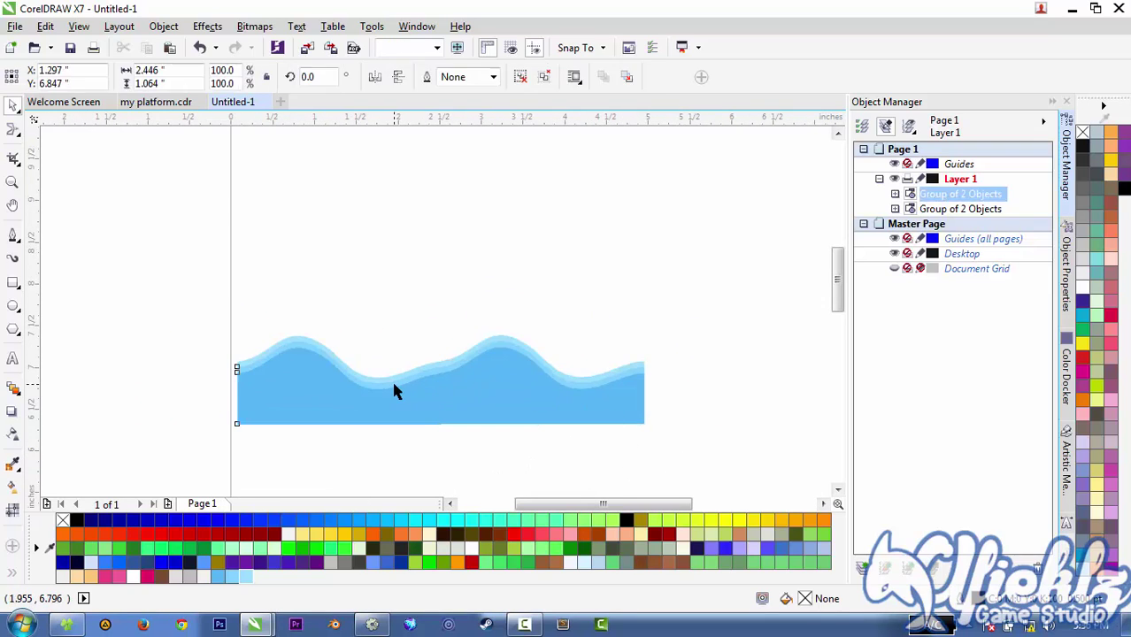
key(Delete)
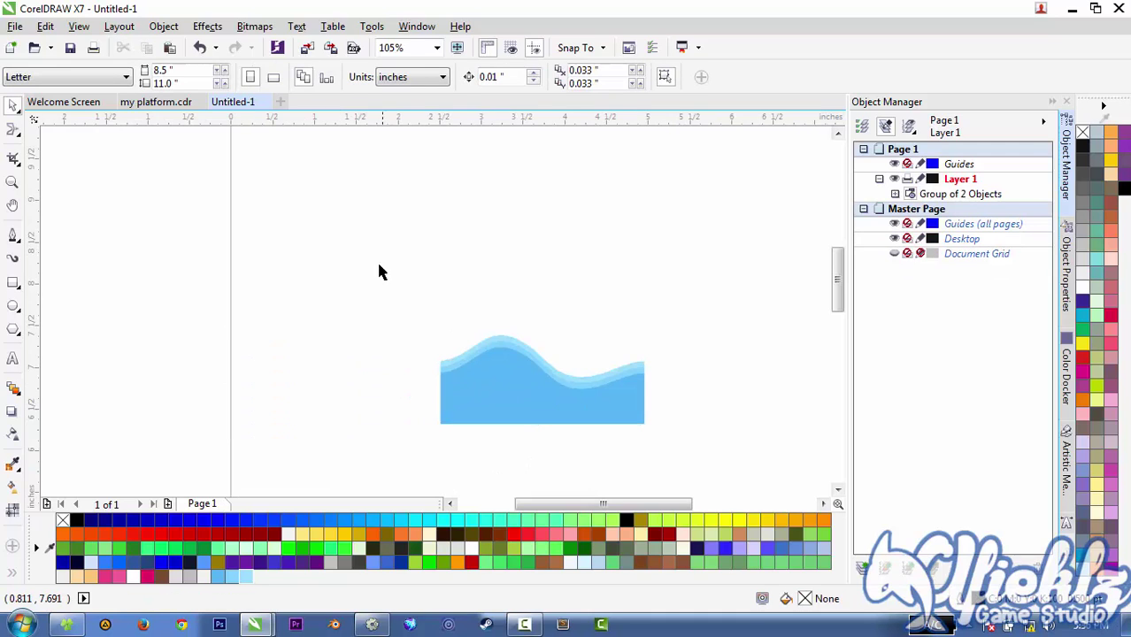
- Move the remaining wave group up and to the left on the page and deselect it
drag(378, 272, 678, 476)
drag(606, 409, 492, 322)
click(531, 456)
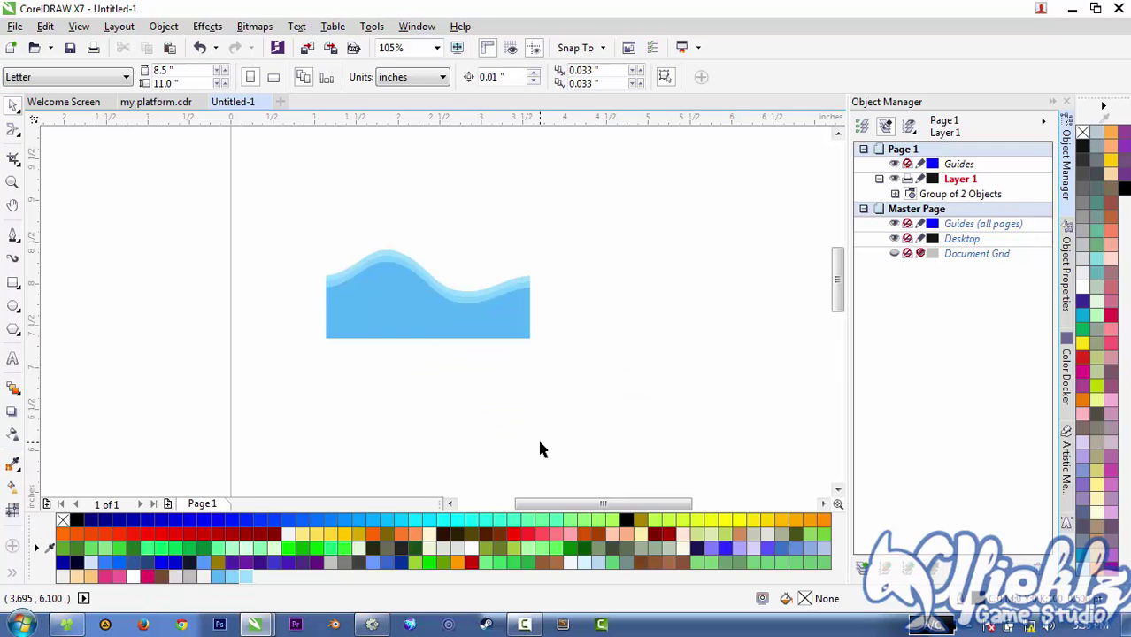
- Start exporting the wave graphic as a PNG named water to the My Works (D:) drive
key(ctrl+e)
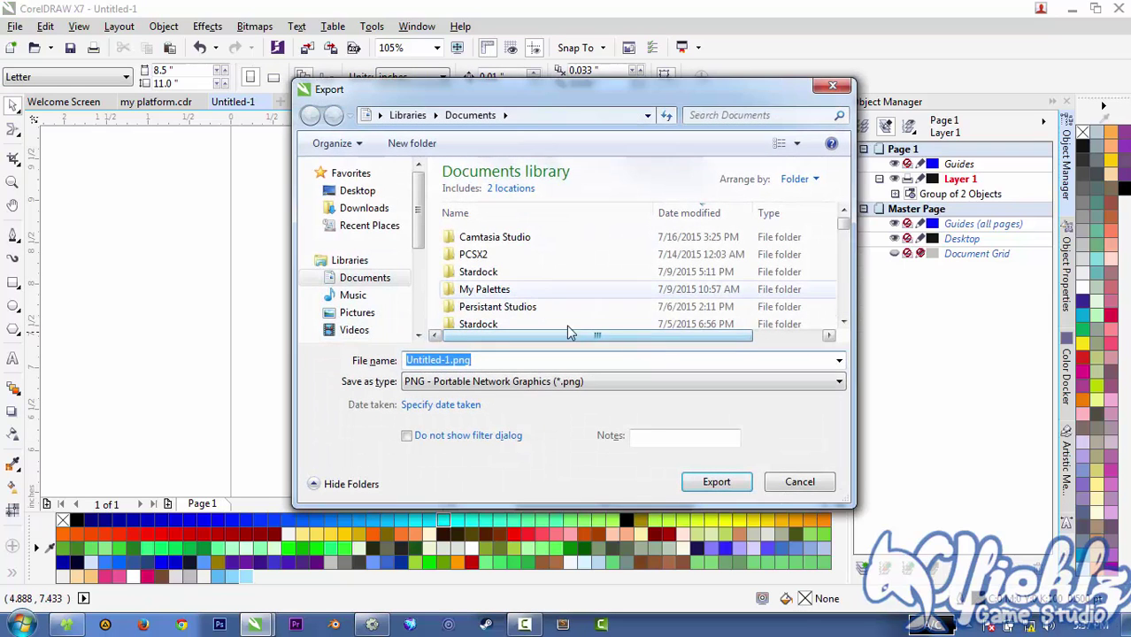
click(799, 482)
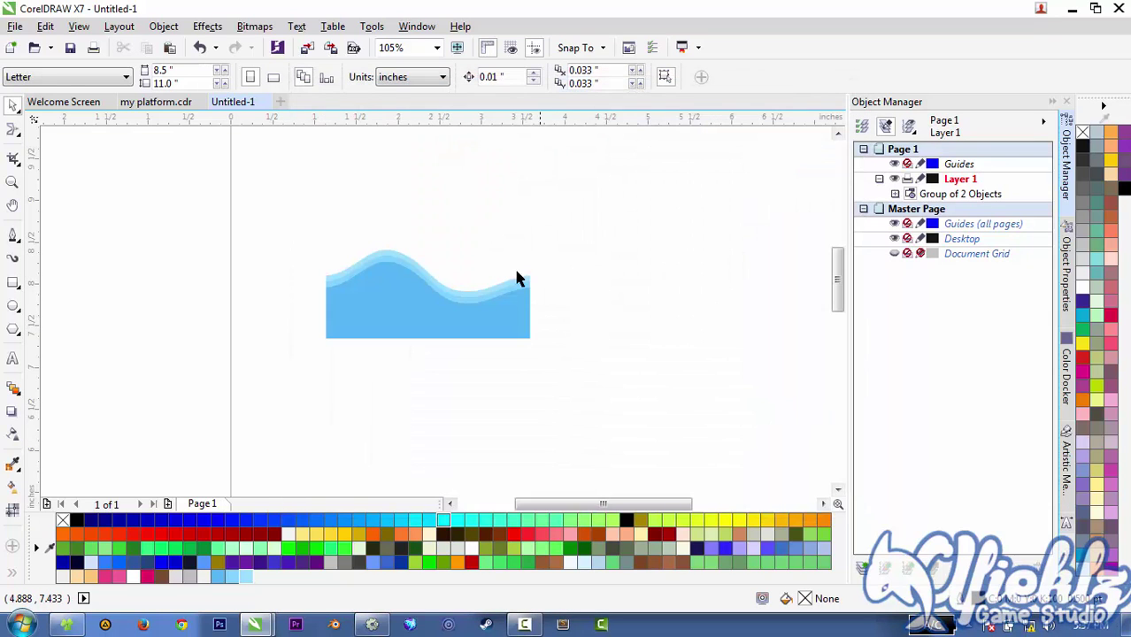
click(15, 26)
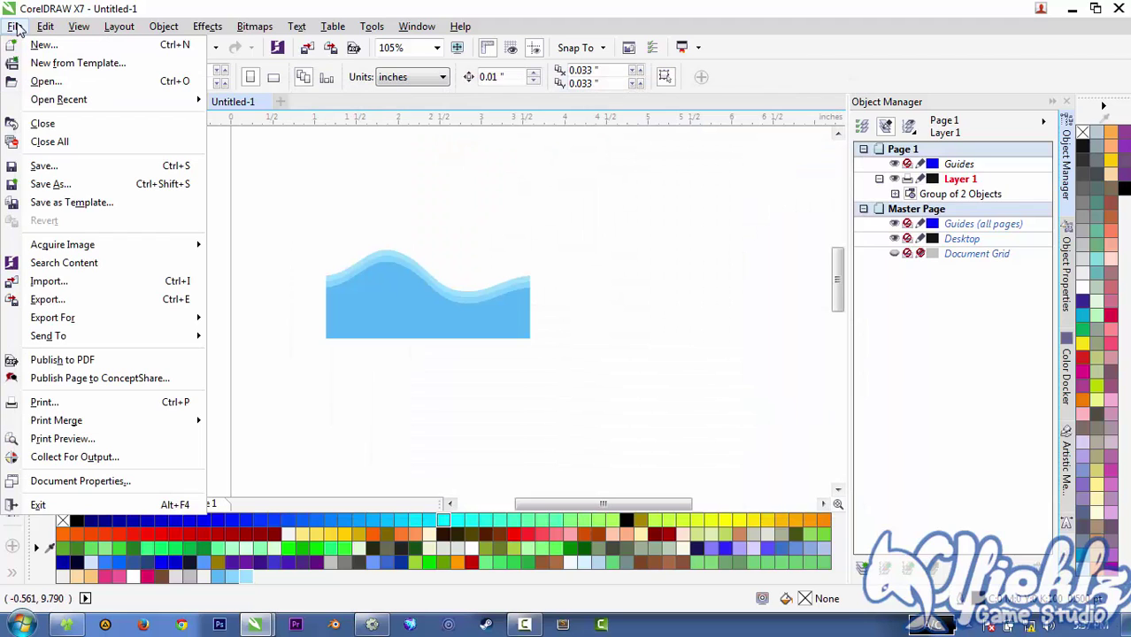
click(48, 301)
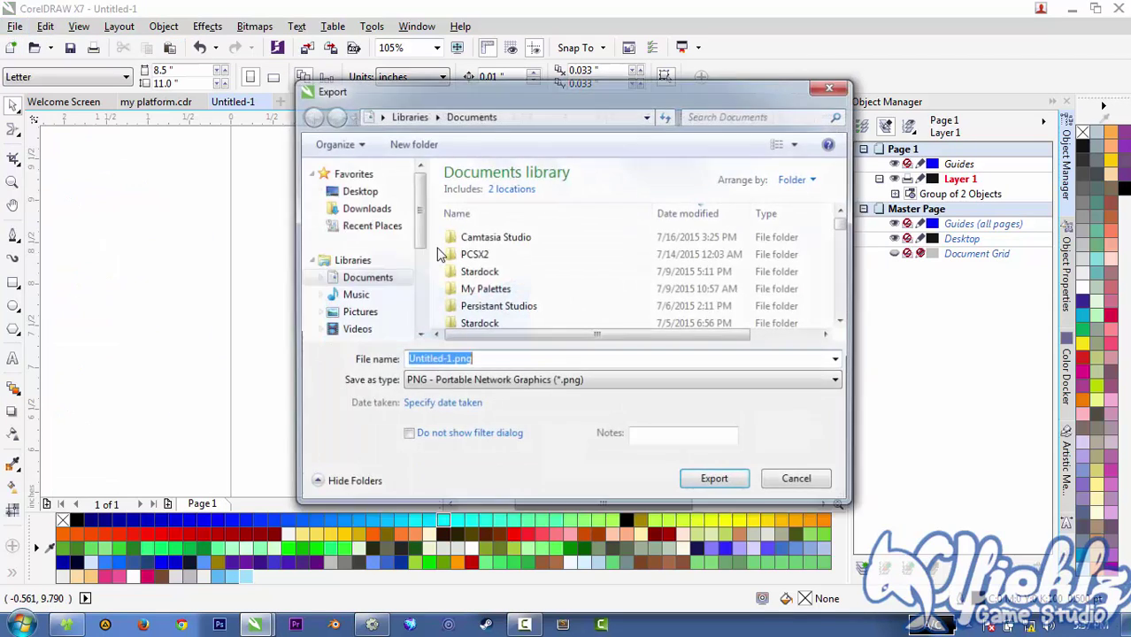
click(363, 192)
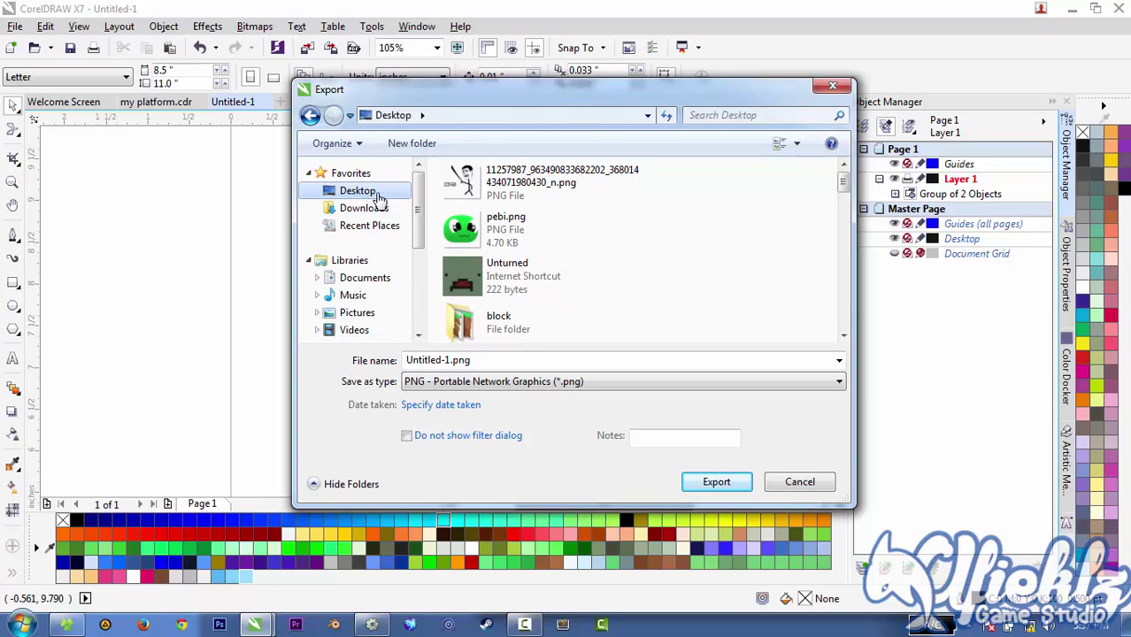
click(499, 361)
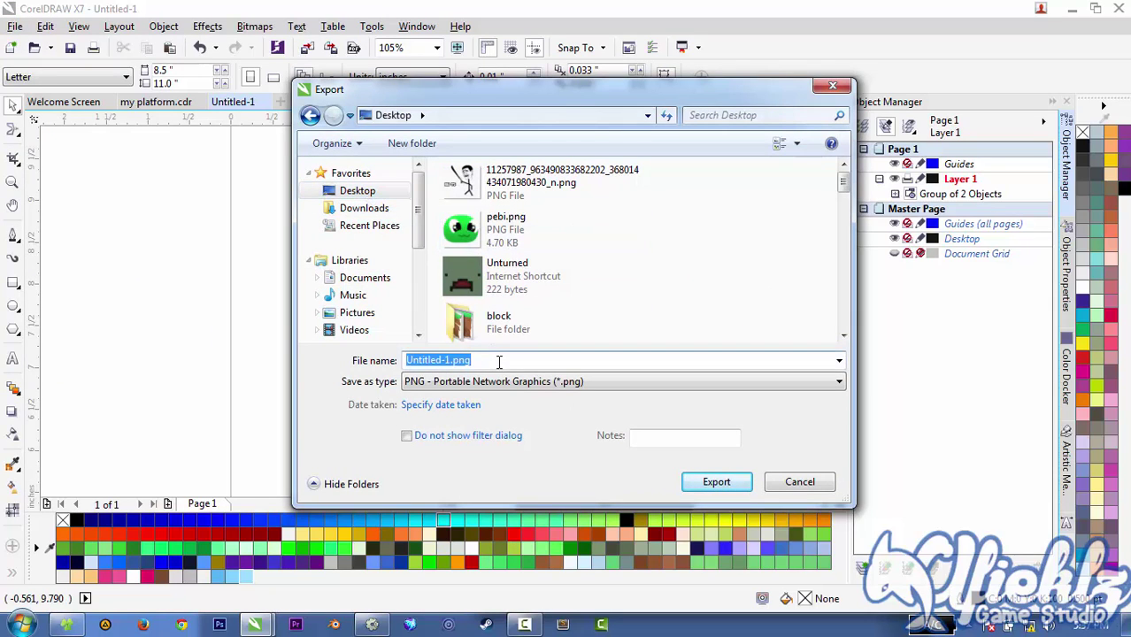
scroll(404, 235, down, 3)
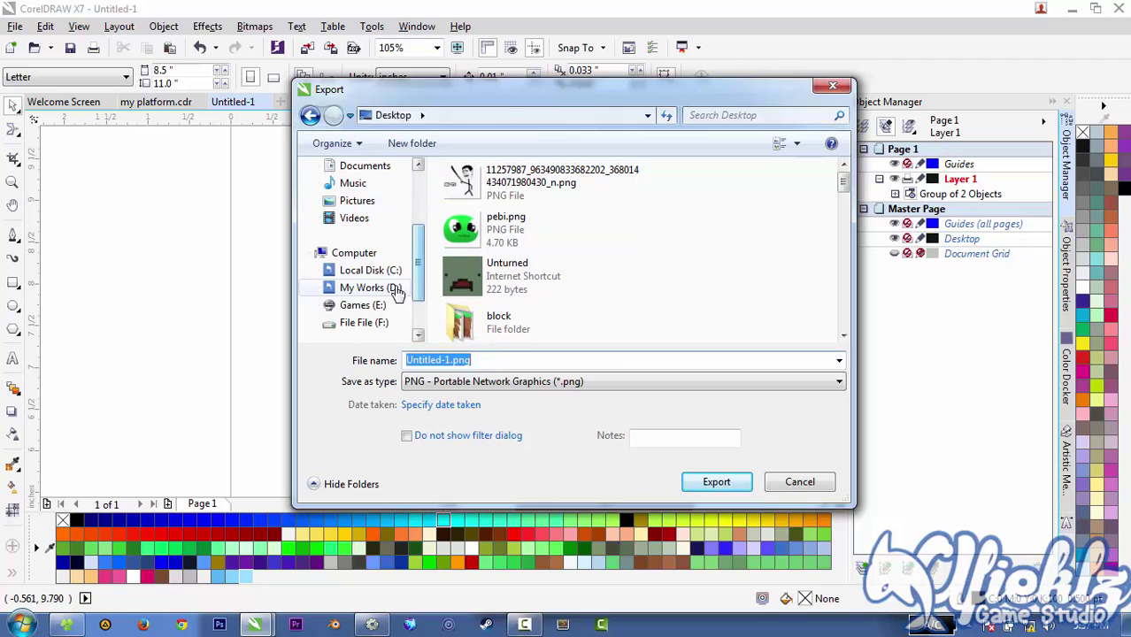
click(370, 288)
scroll(619, 292, down, 3)
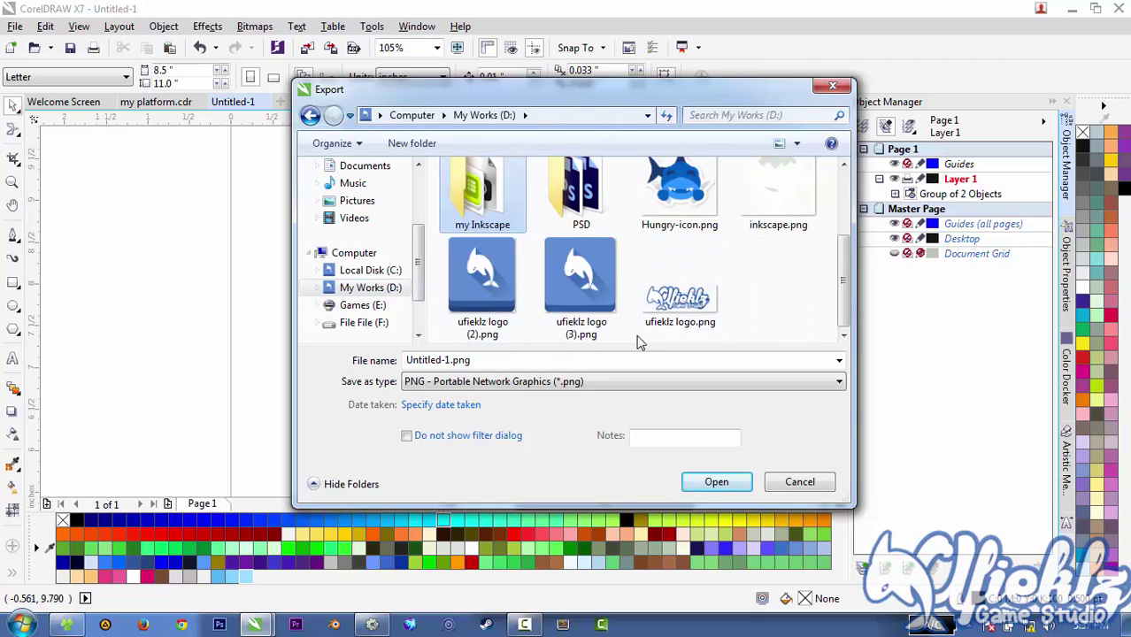
click(692, 361)
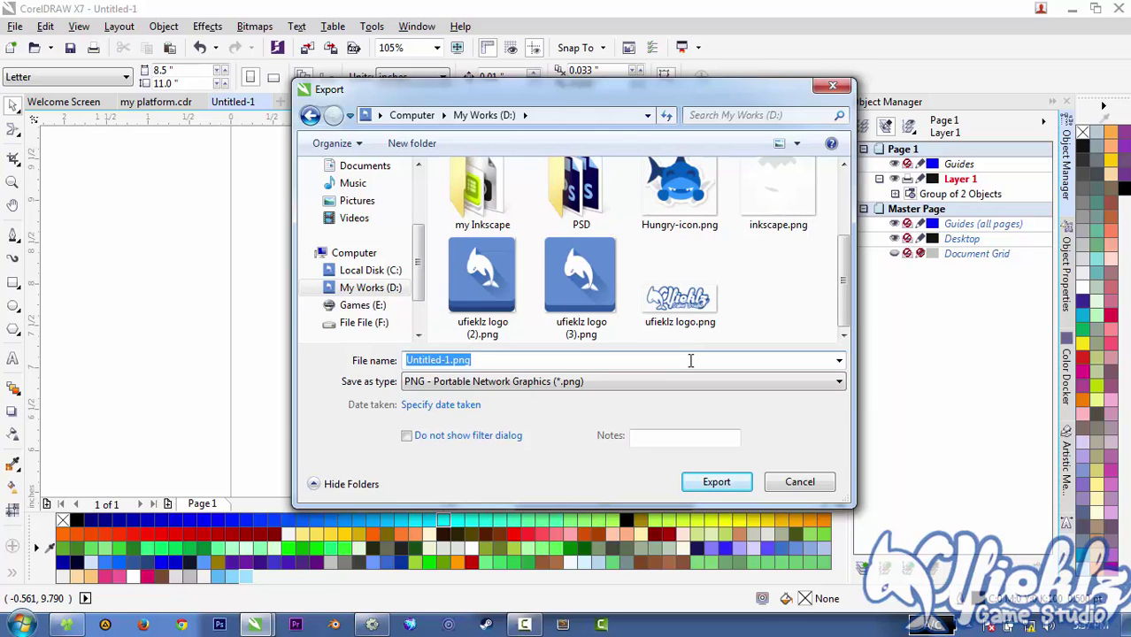
text(water)
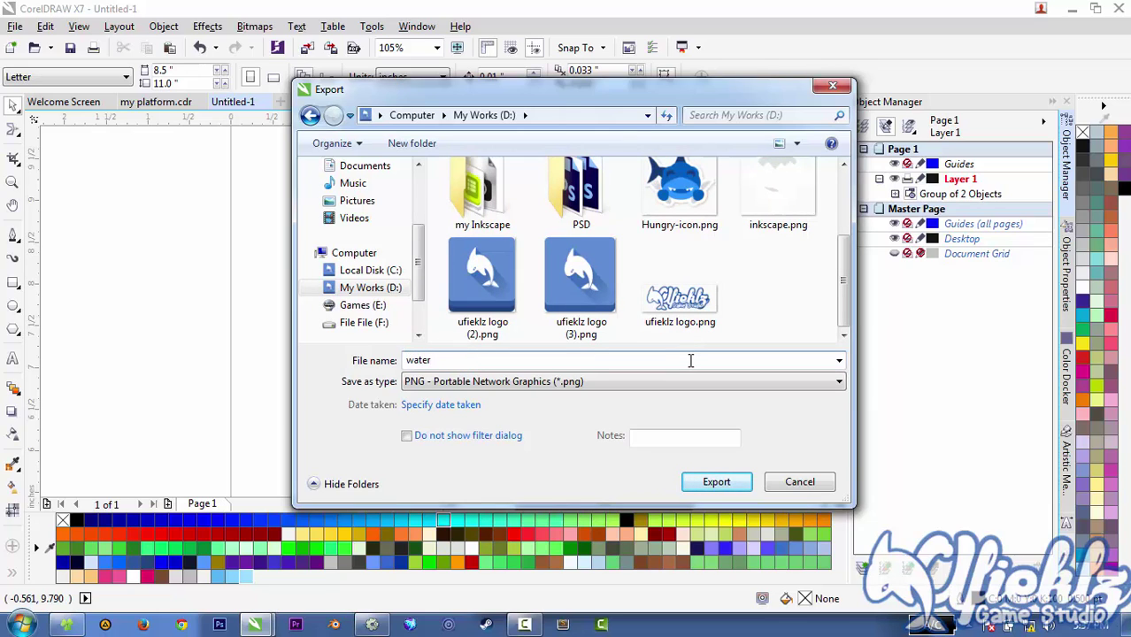
key(Return)
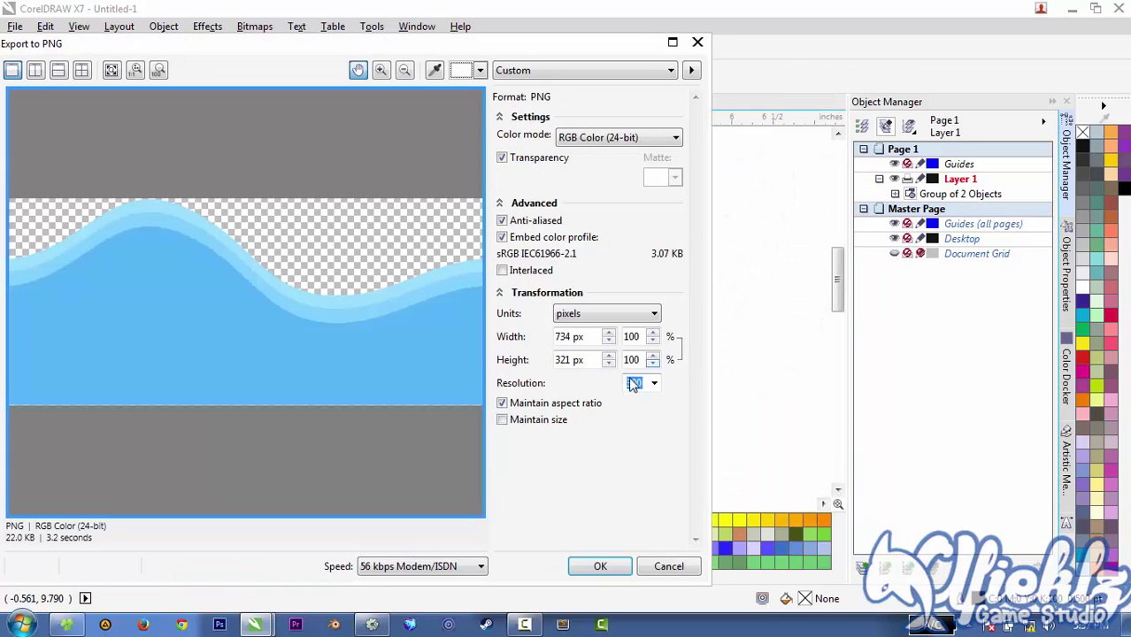
- Scale the PNG output to 20% in width and height and complete the export
double_click(640, 340)
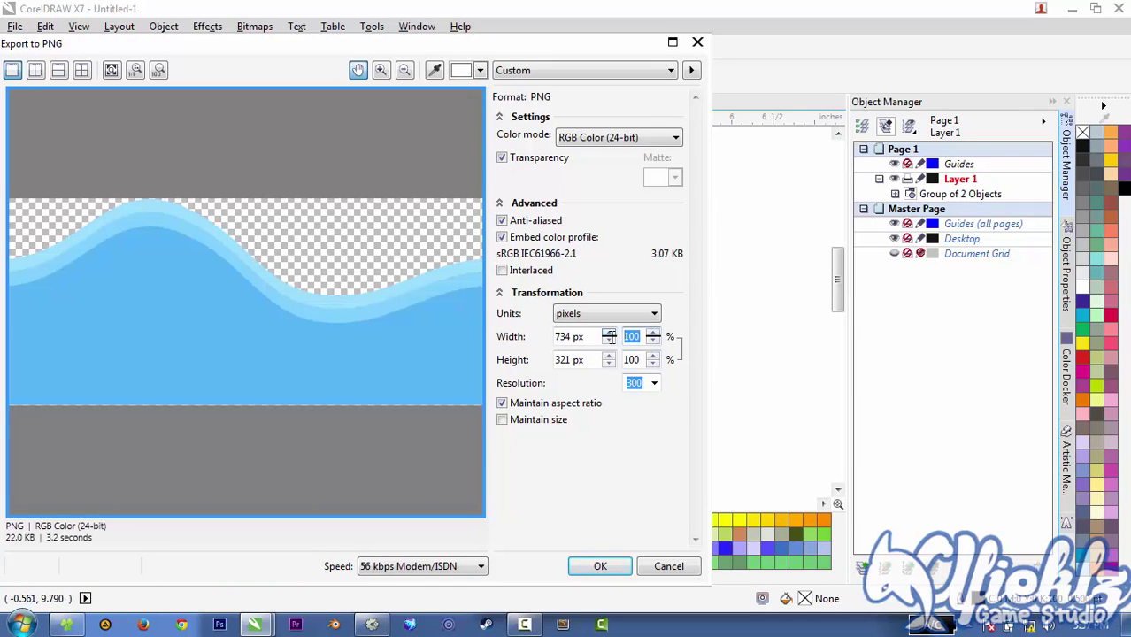
click(634, 360)
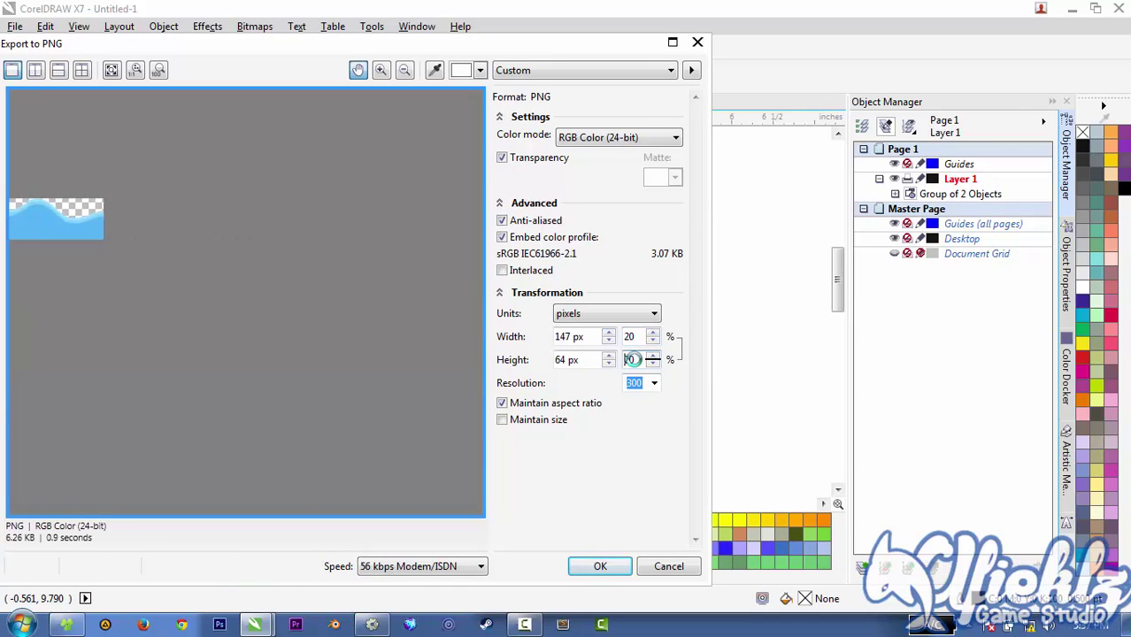
click(600, 566)
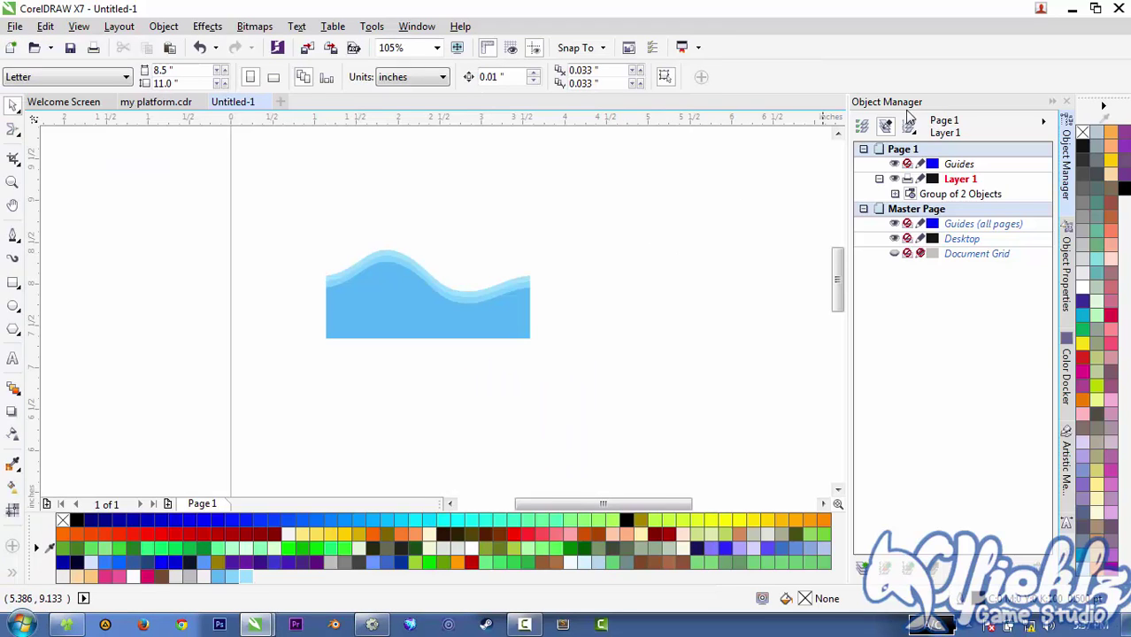
- Switch to the Construct 2 project and locate the gap between the ground blocks in level_1
click(1073, 16)
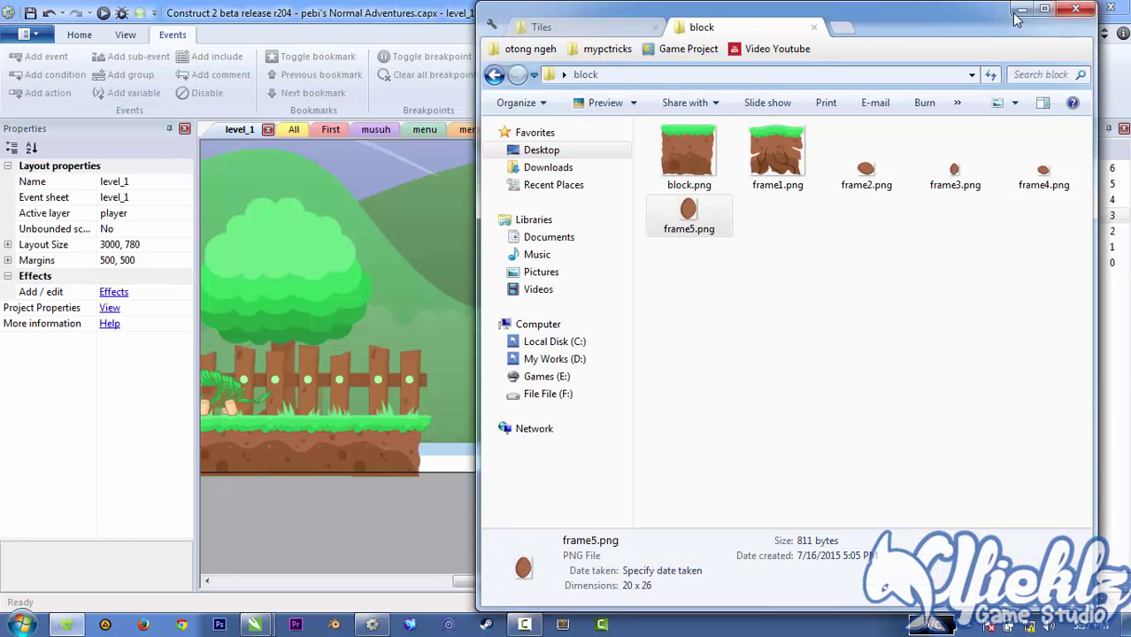
click(392, 516)
drag(495, 580, 469, 580)
scroll(590, 525, down, 2)
scroll(597, 529, up, 4)
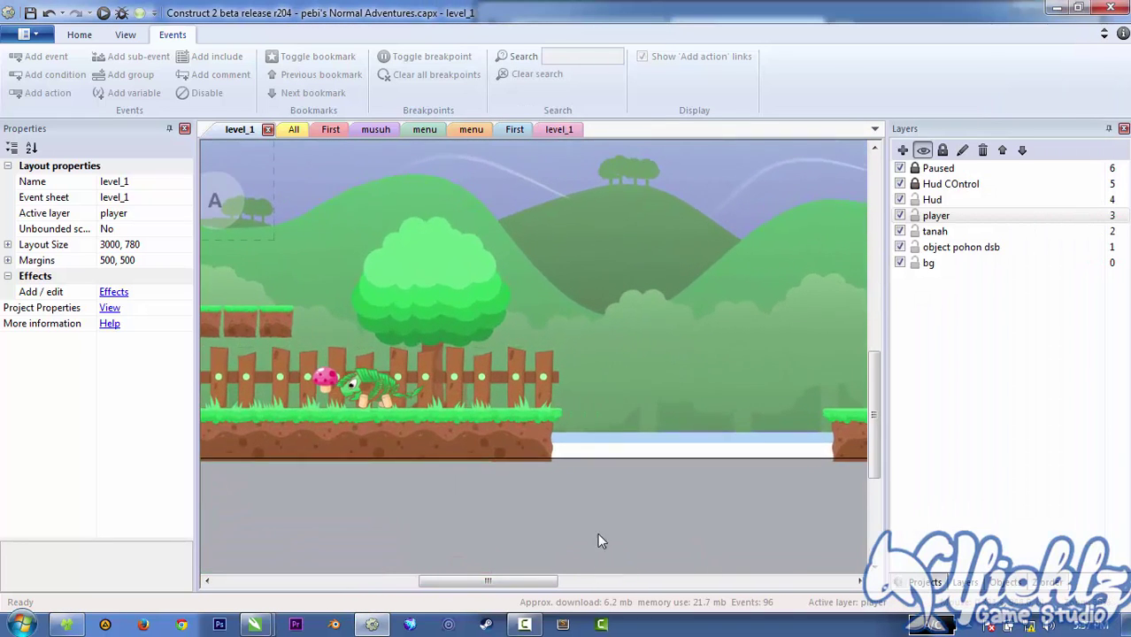
drag(540, 582, 583, 582)
scroll(667, 446, up, 1)
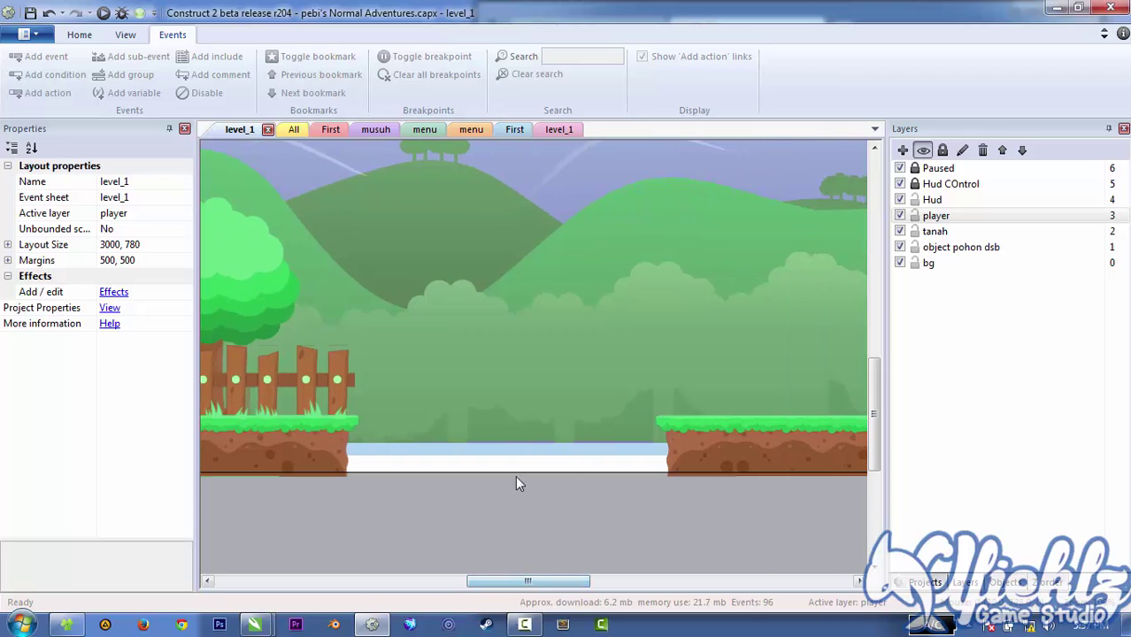
- Insert a Tiled Background object named water just below the gap, on the player layer
right_click(450, 500)
click(524, 265)
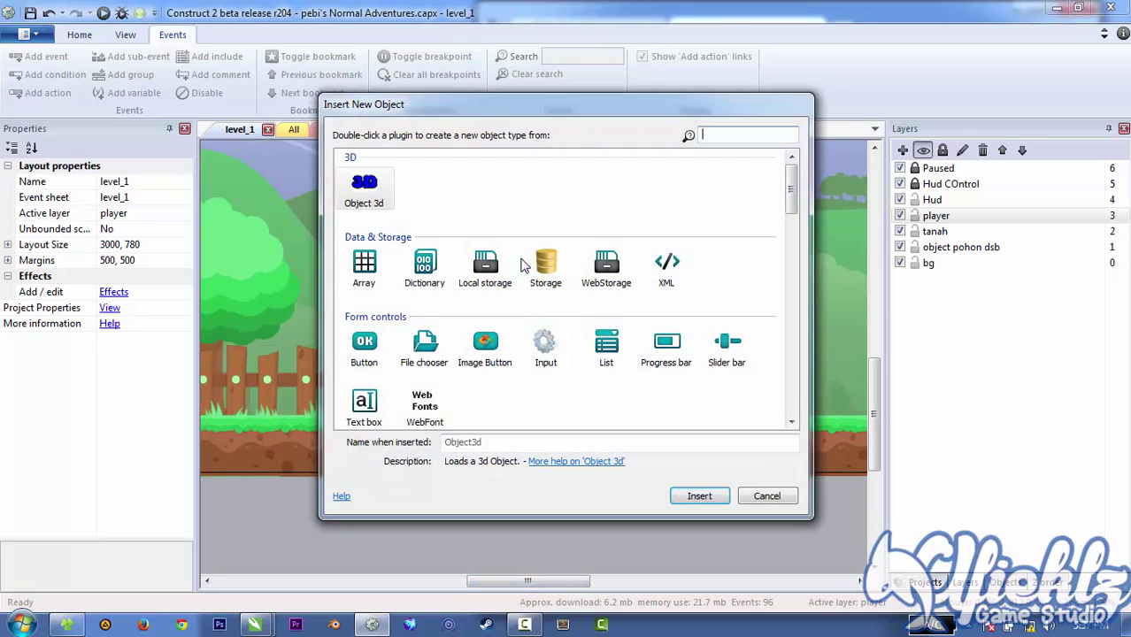
scroll(536, 409, down, 3)
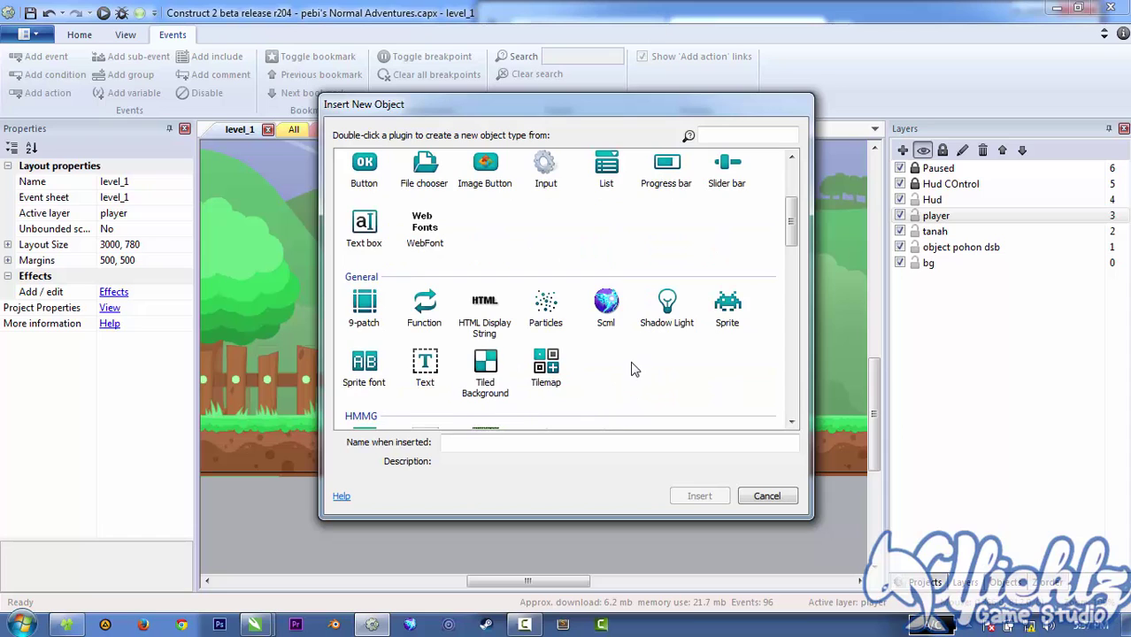
scroll(633, 369, down, 1)
click(490, 290)
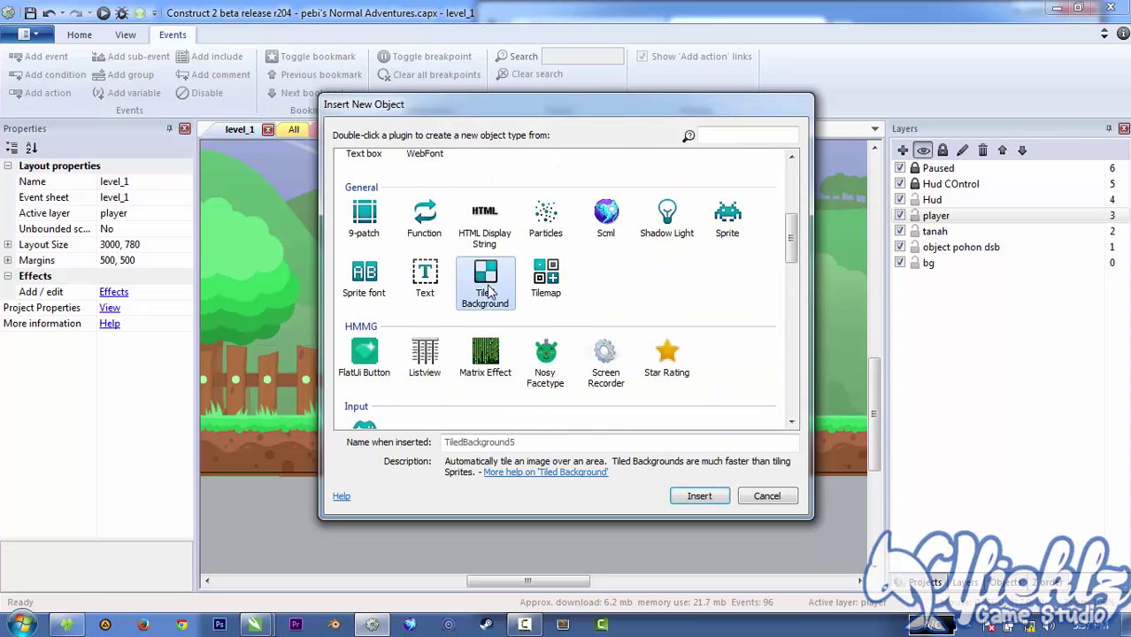
click(474, 446)
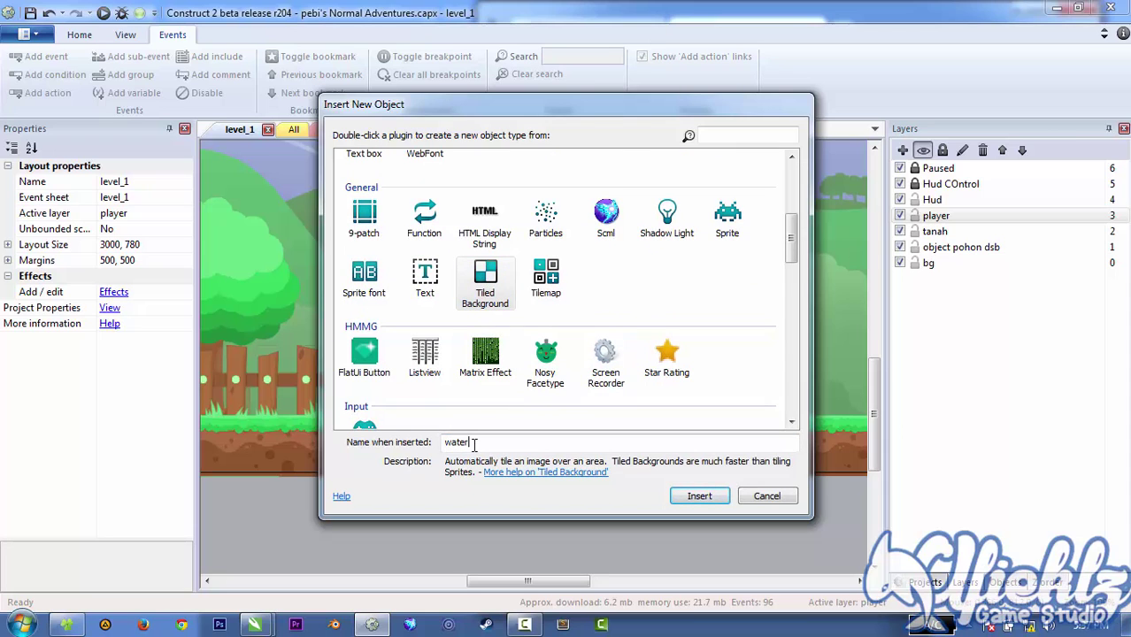
key(Return)
click(455, 530)
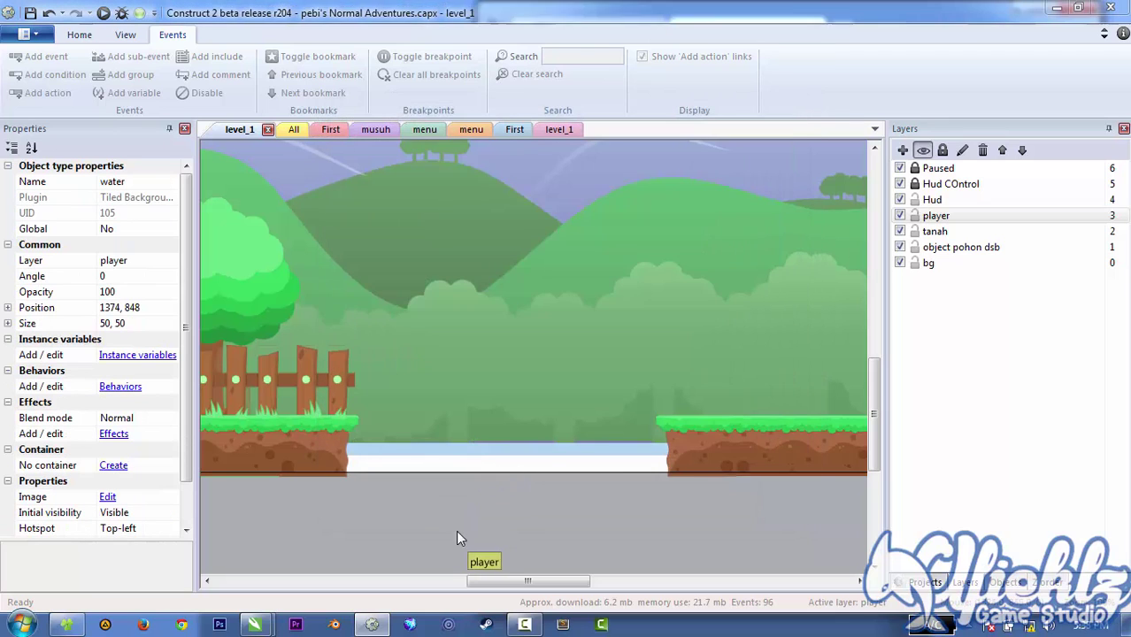
- Load water.png from My Works (D:) as the tiled background's image and close the image editor
click(260, 44)
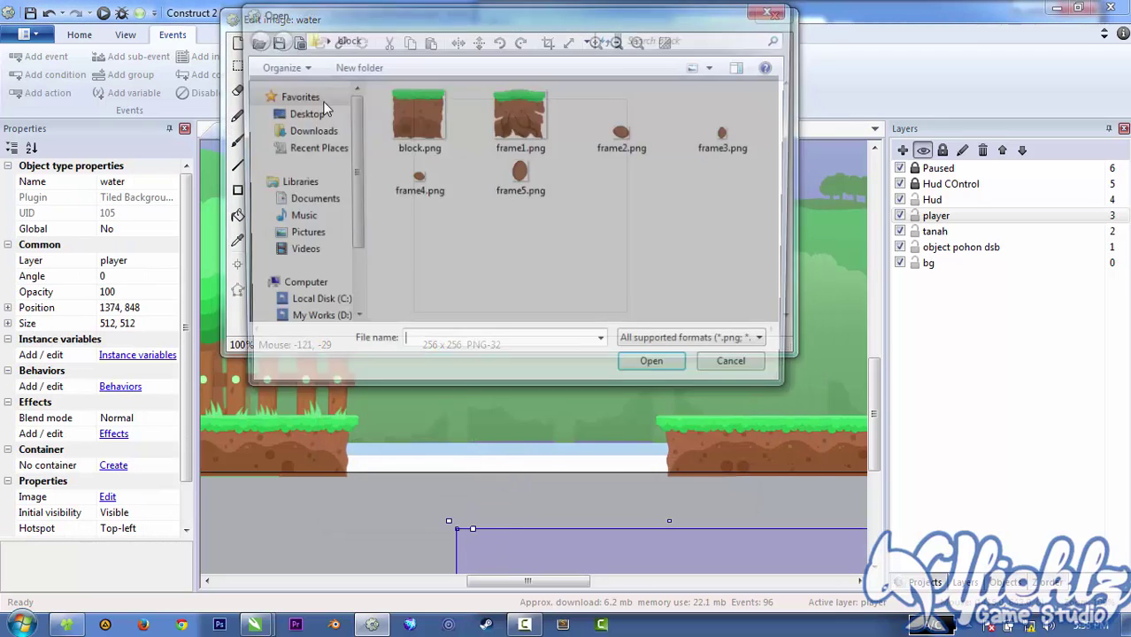
scroll(341, 275, down, 3)
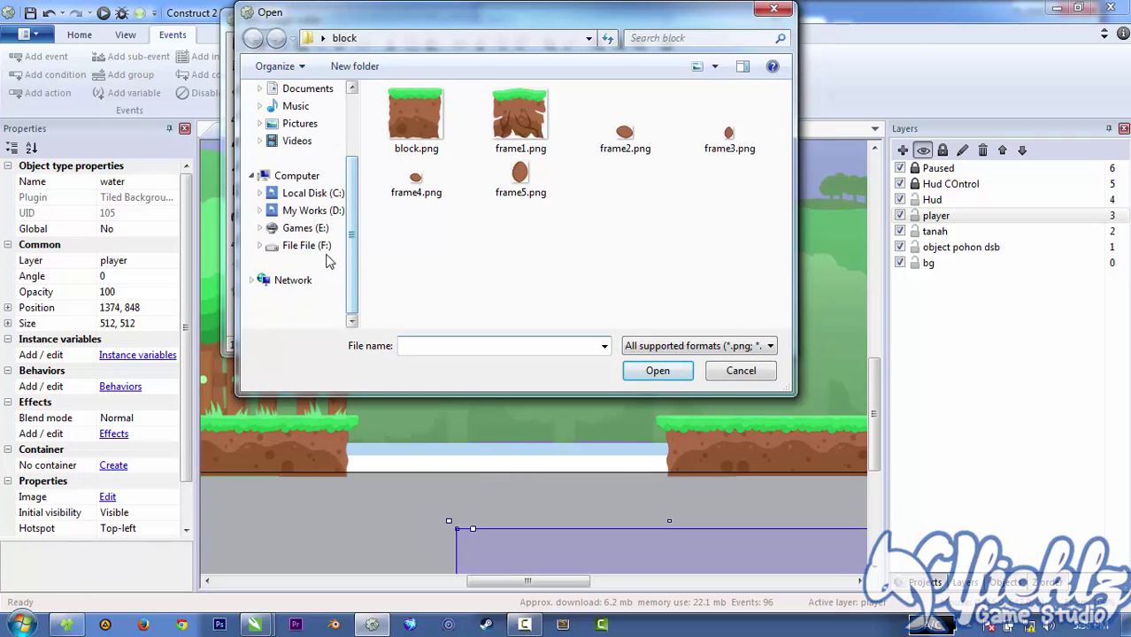
click(312, 213)
scroll(412, 266, down, 2)
click(428, 283)
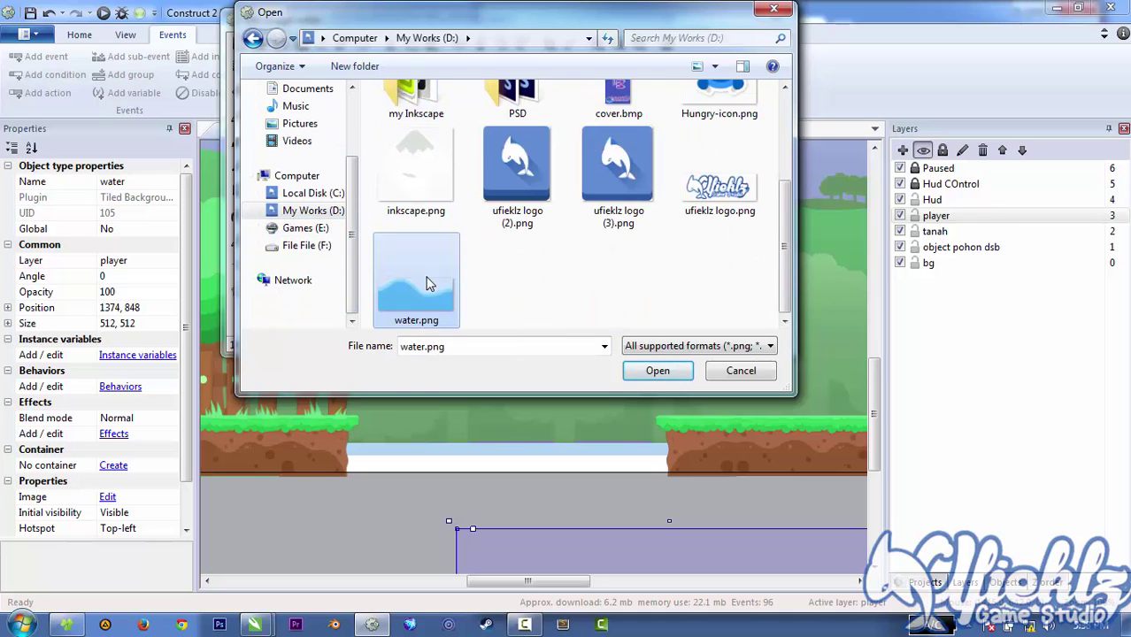
double_click(428, 283)
click(775, 16)
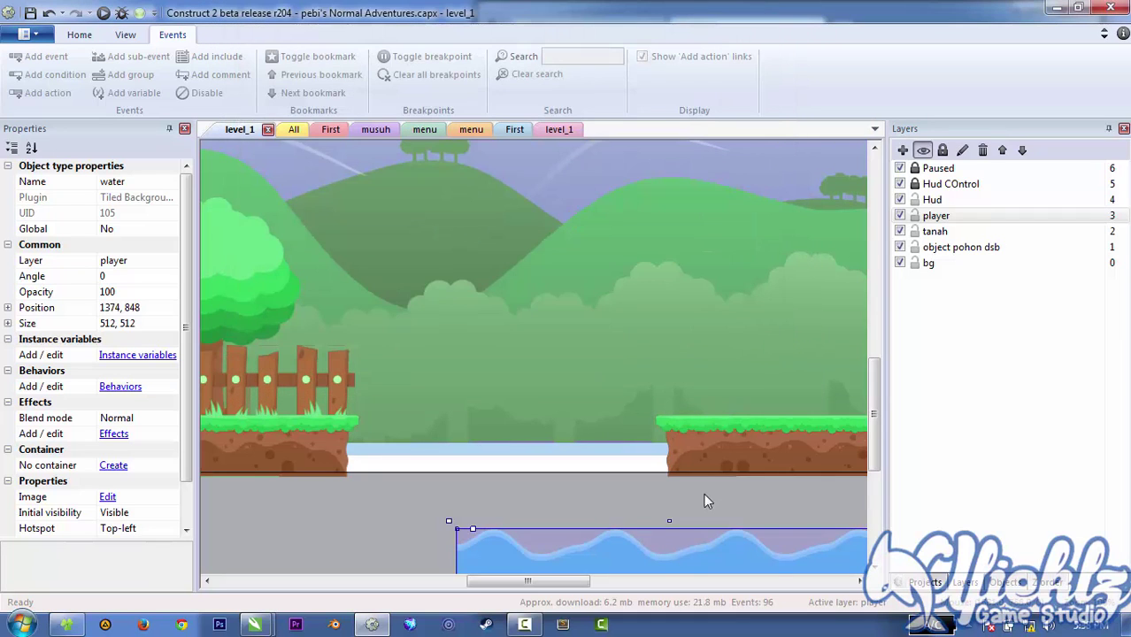
- Move the water object up over the gap and reduce its height to about 67 px, roughly one row of waves
drag(696, 558, 568, 335)
scroll(577, 464, down, 4)
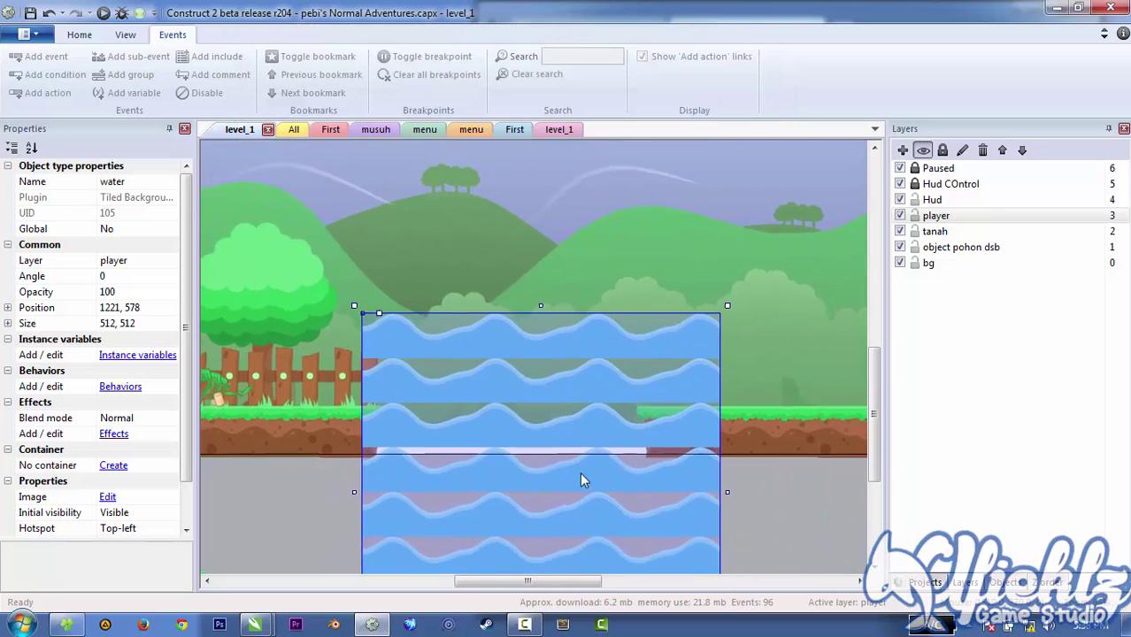
drag(537, 561, 548, 363)
click(516, 464)
scroll(516, 464, up, 4)
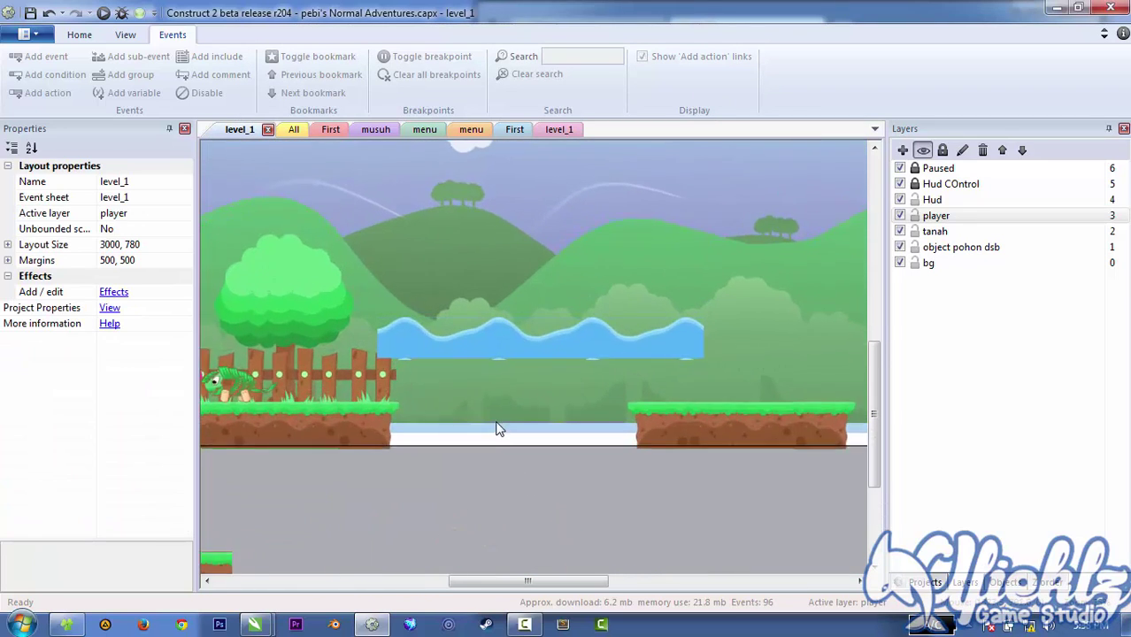
- Trim the water object's height to about 64 px so no second wave row shows along its lower edge
click(531, 335)
scroll(532, 342, up, 2)
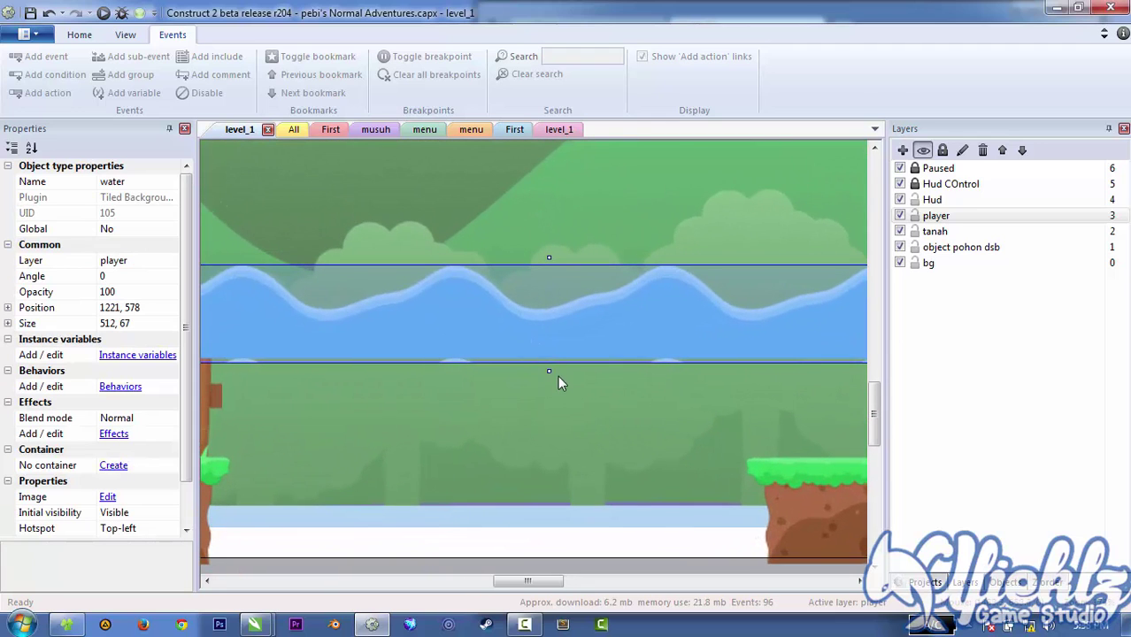
drag(551, 370, 551, 366)
- Lower the water strip into the gap between the ground blocks, at about 1233, 731, and deselect it
drag(547, 325, 572, 519)
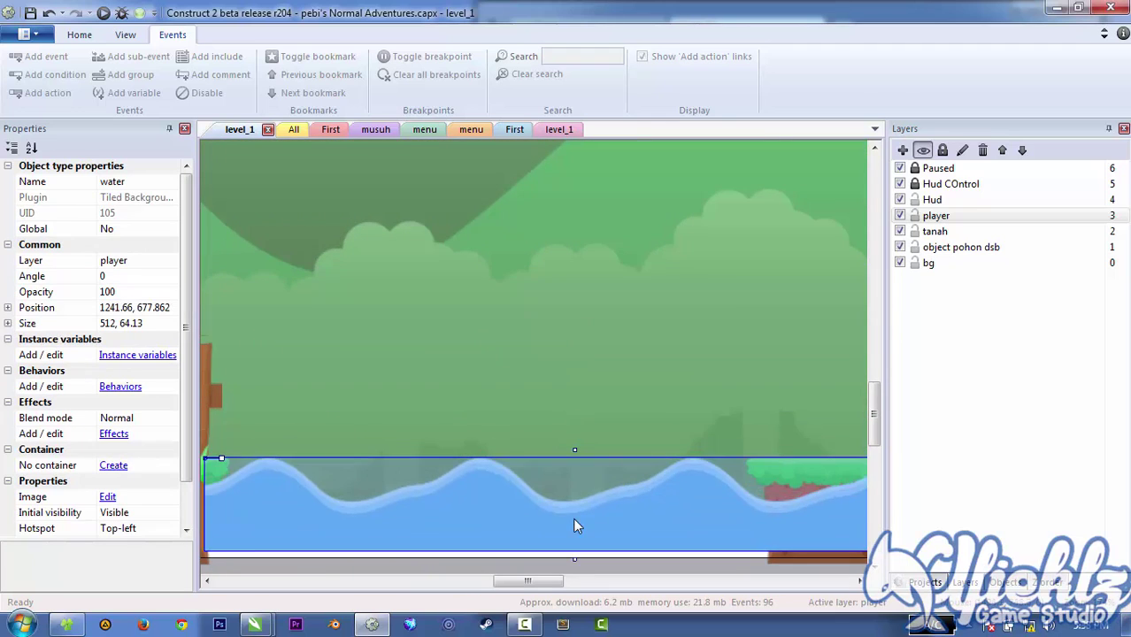
scroll(564, 504, down, 2)
scroll(565, 507, down, 1)
click(541, 492)
drag(542, 453, 550, 478)
click(538, 503)
scroll(536, 498, up, 2)
click(487, 538)
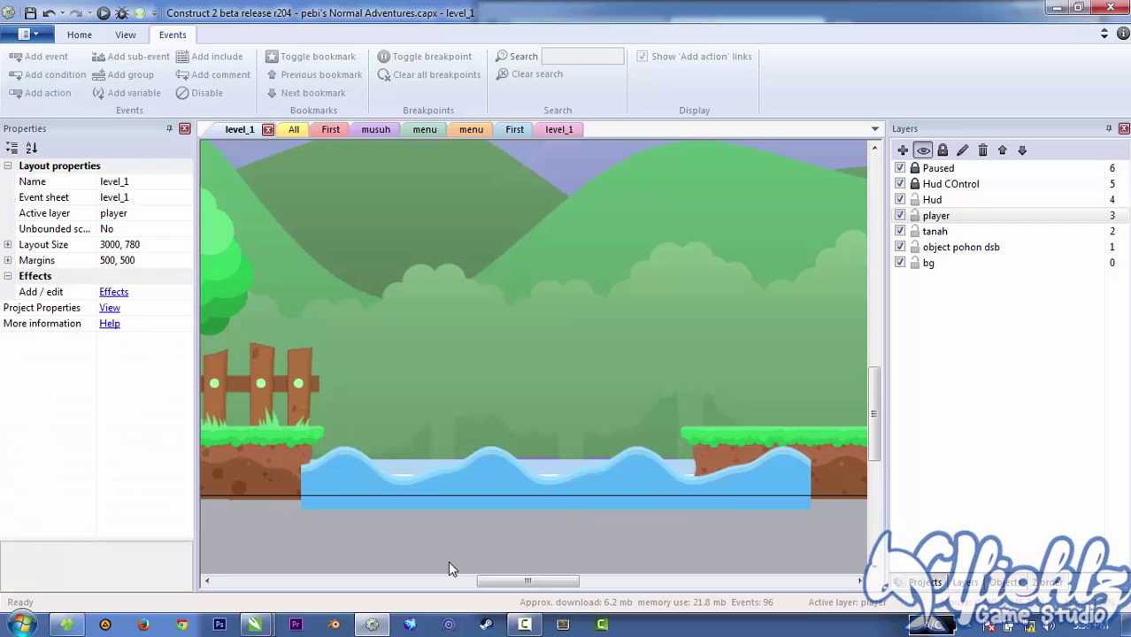
- Select the water strip in the gap and look through its behavior, effect and image properties
scroll(449, 567, up, 1)
click(471, 507)
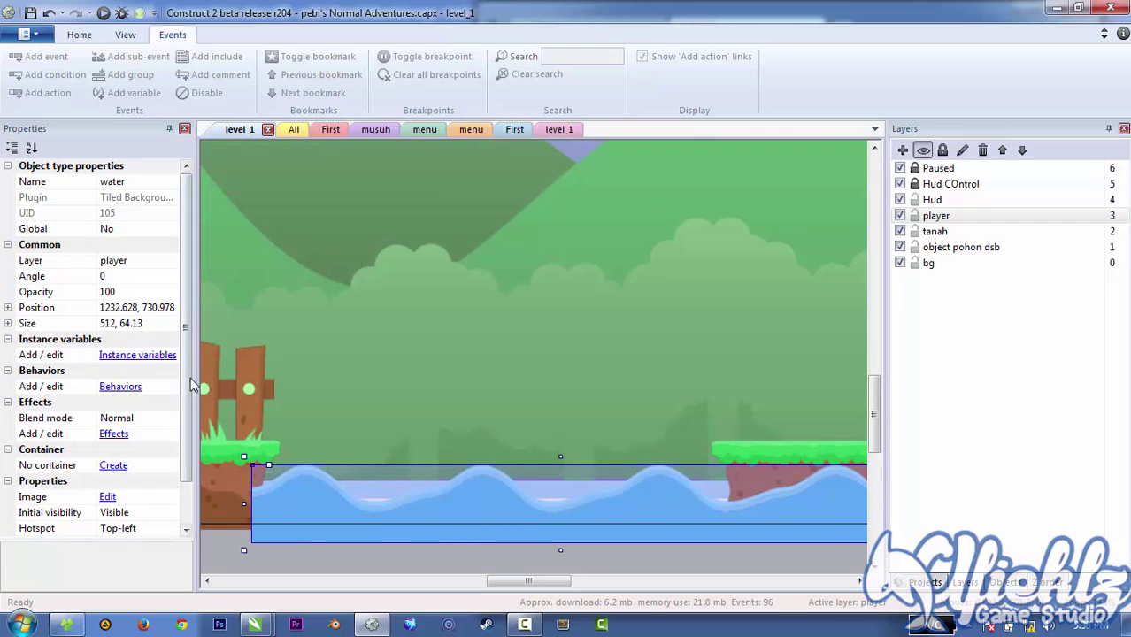
scroll(190, 363, down, 1)
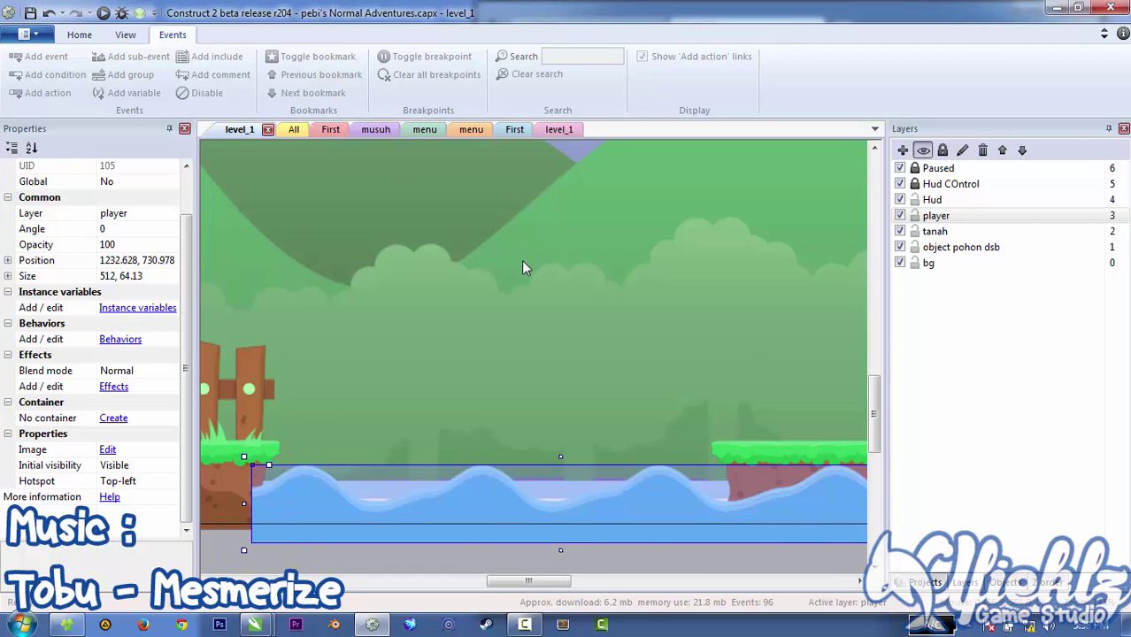
- Preview the level, run and jump the green character across to the edge of the water gap, and close the preview
key(F5)
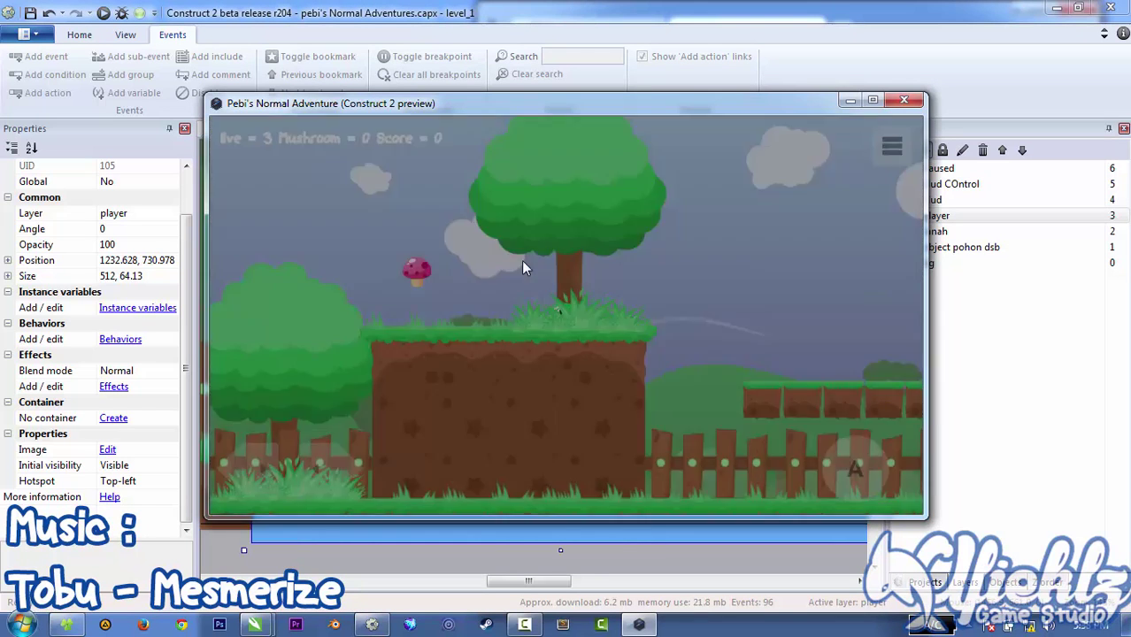
key(Right)
key(Right)
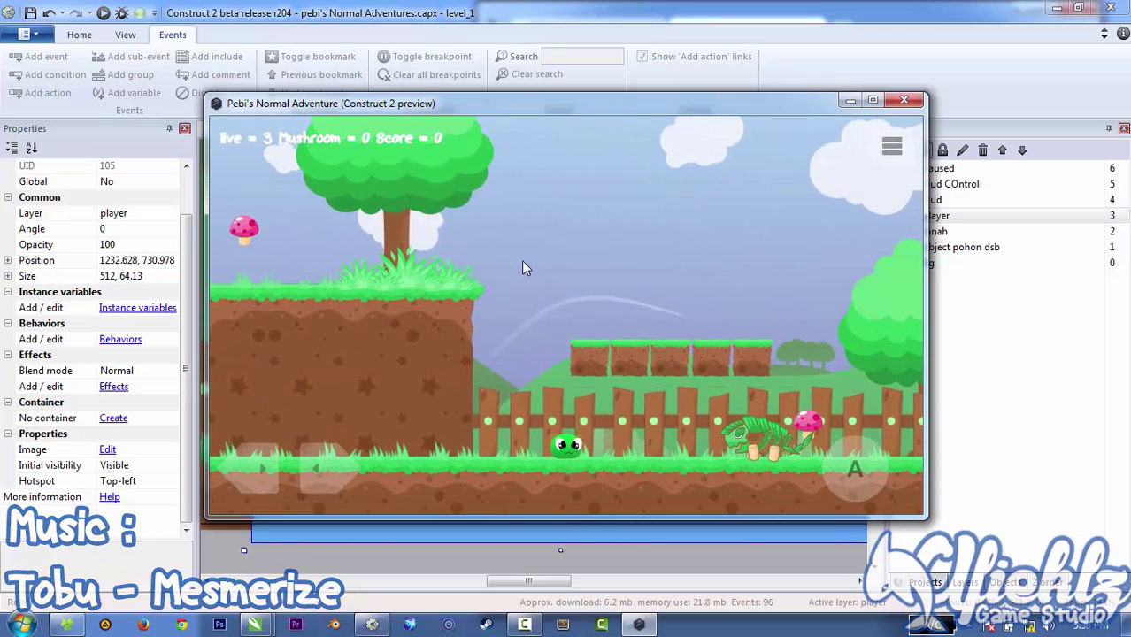
key(Left)
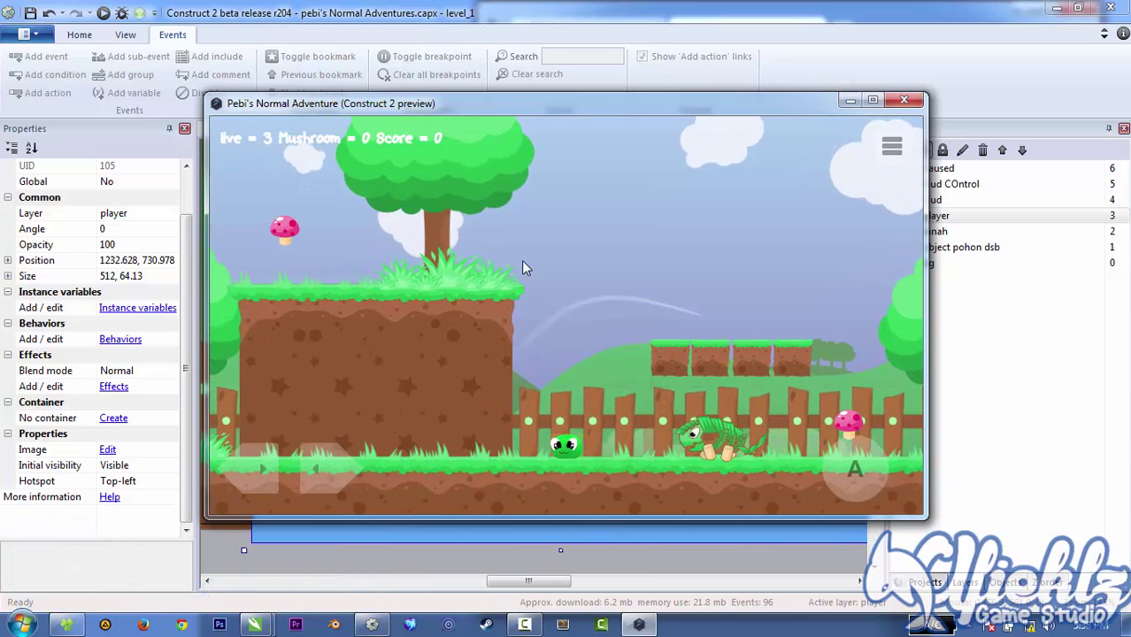
key(Right)
key(Up)
key(Left)
key(Left)
key(Right)
key(Right)
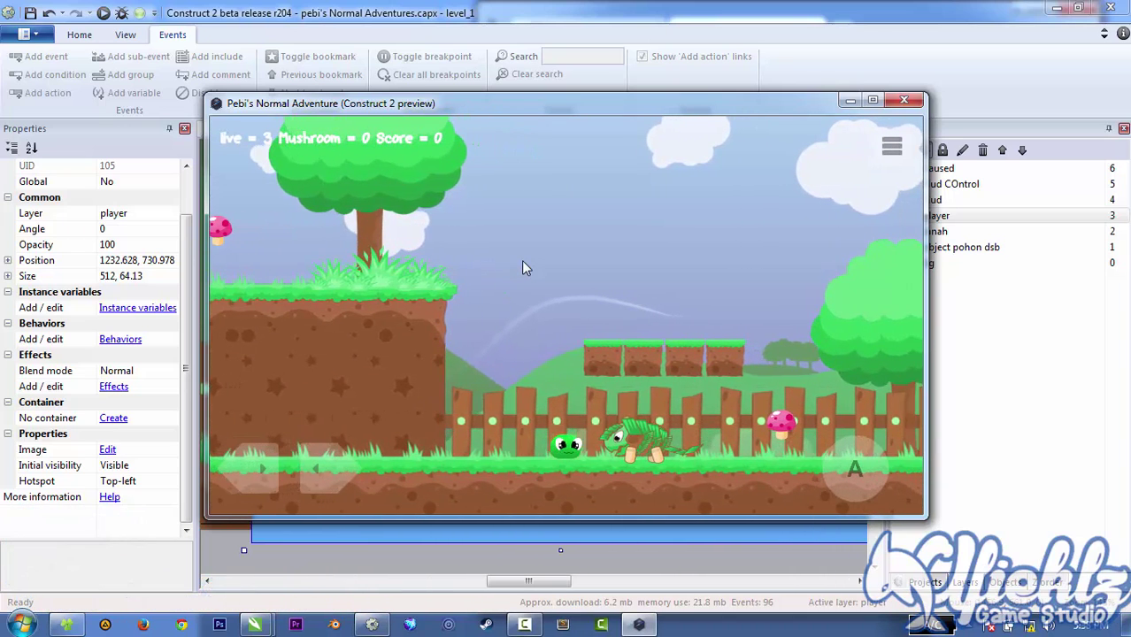
key(Up)
key(Right)
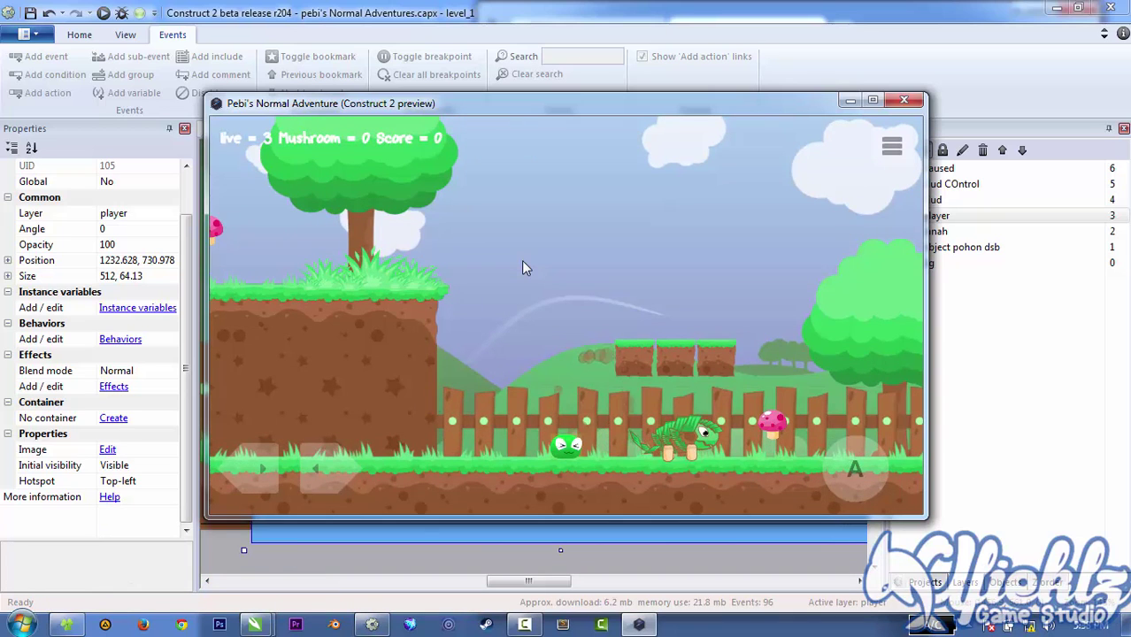
key(Right)
key(Up)
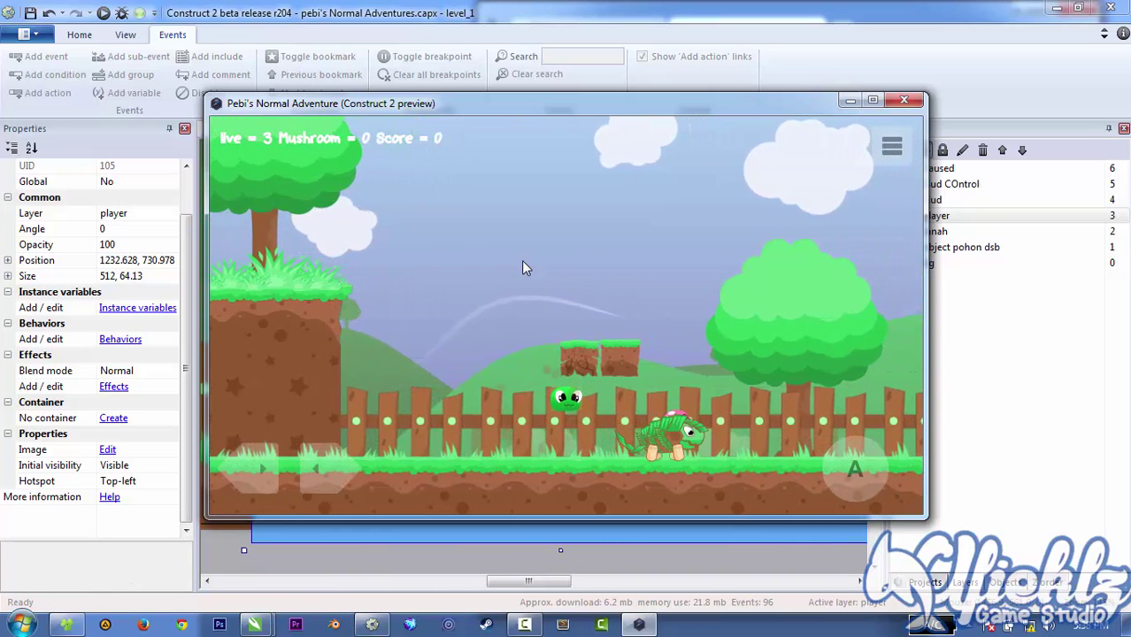
key(Right)
key(Up)
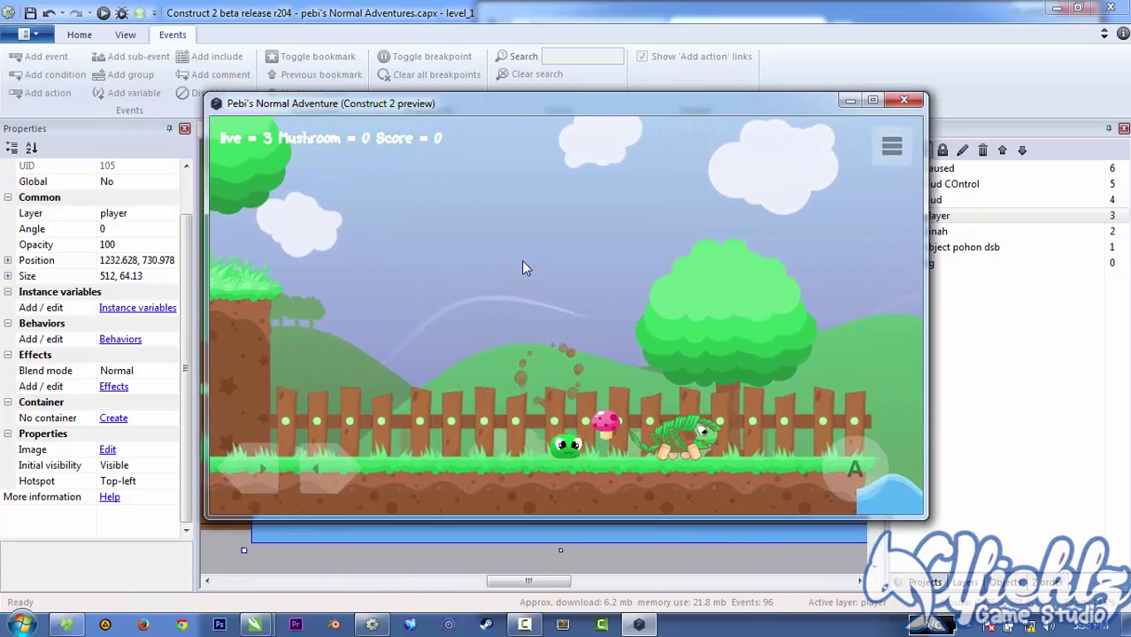
key(Up)
key(Right)
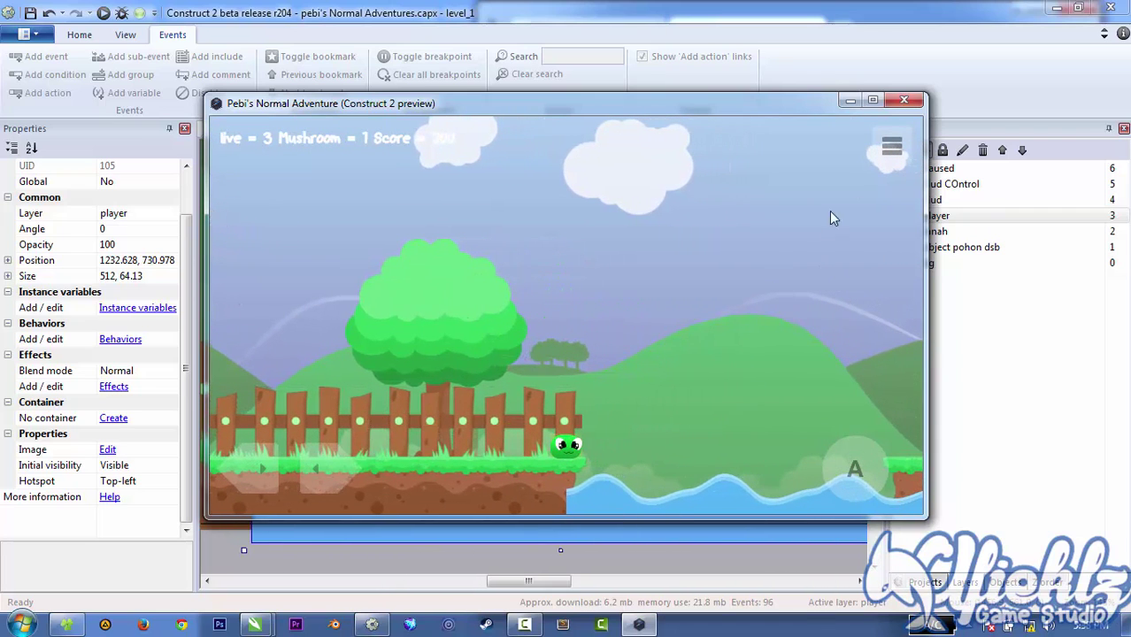
click(899, 103)
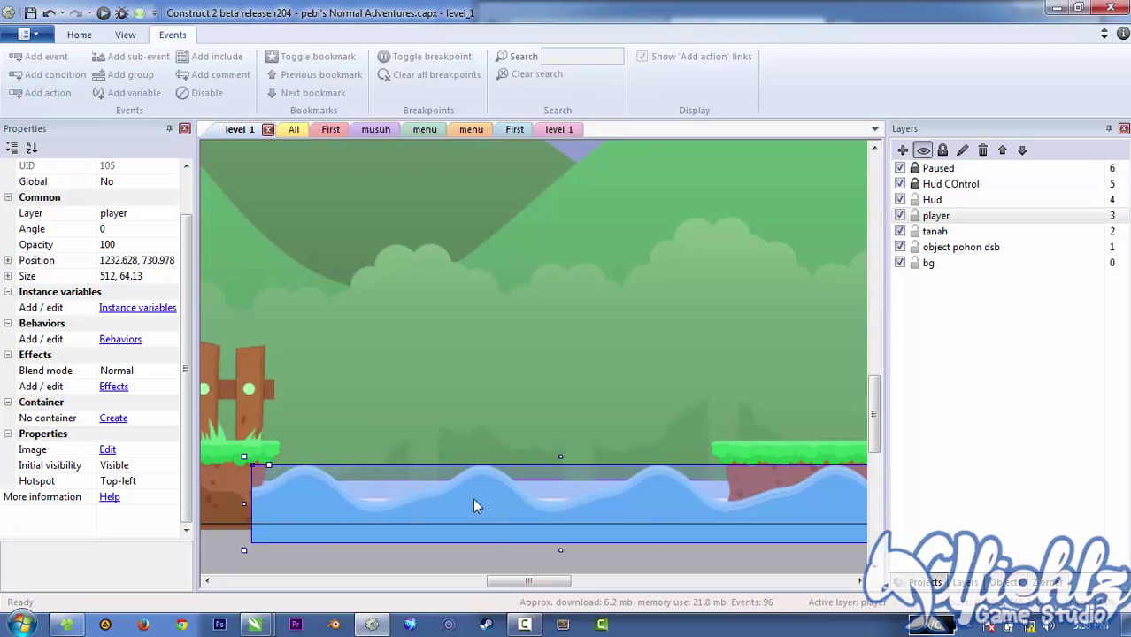
- Write the note "Add somee Effect" in an untitled Sublime Text file, and move the level's water strip up to about 1235, 720
mouse_move(472, 497)
mouse_down()
mouse_move(491, 498)
mouse_move(475, 495)
mouse_up()
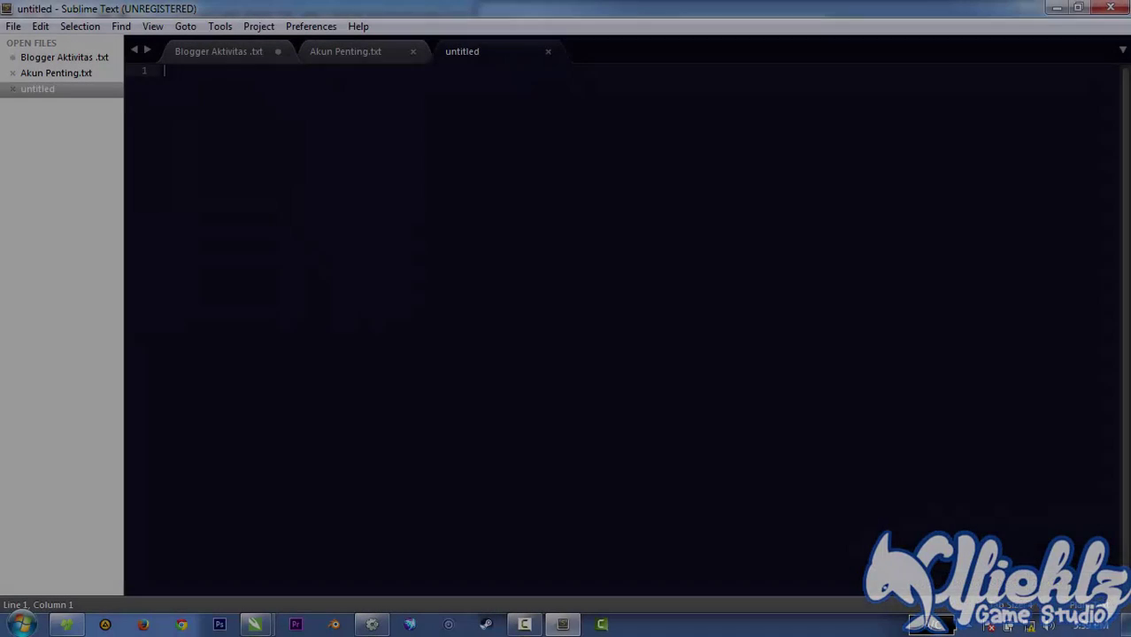
text(Add somee)
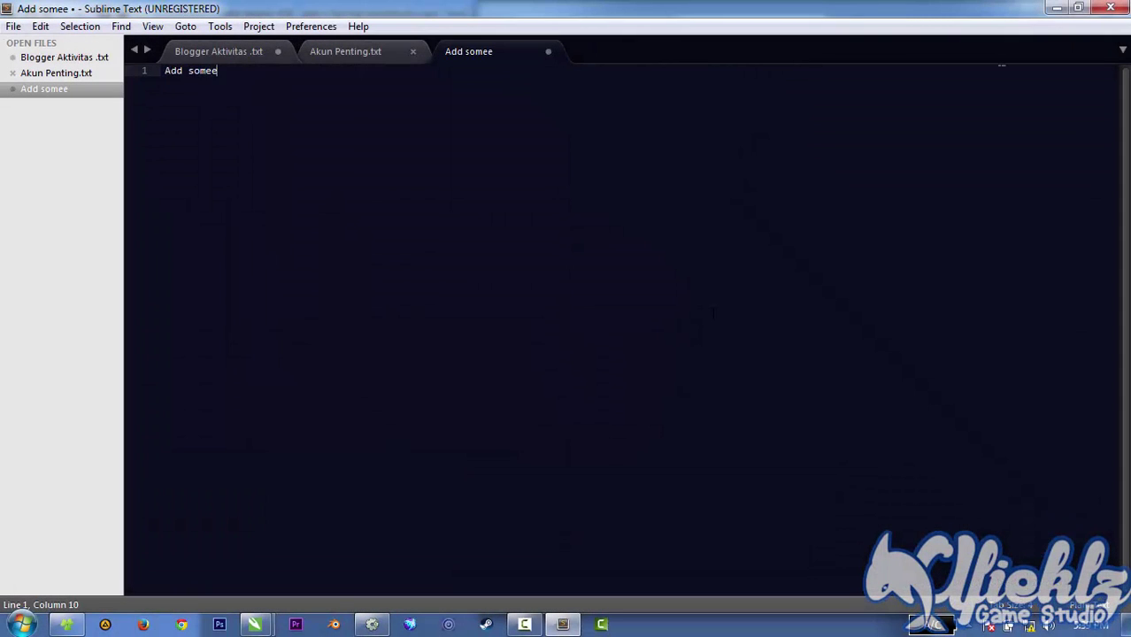
text( Effect)
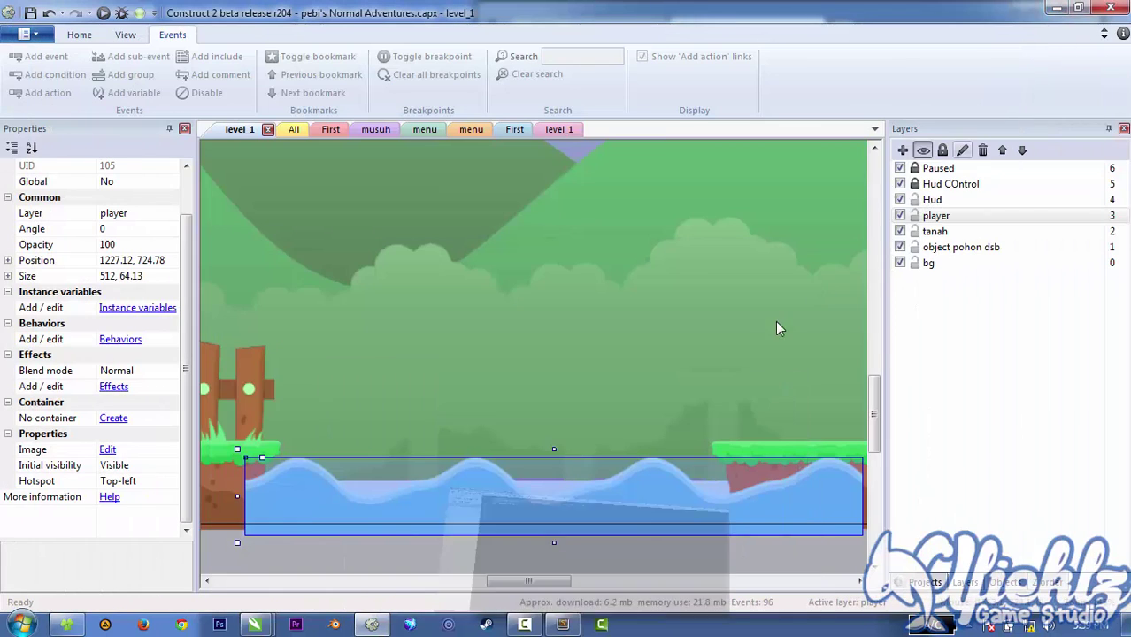
click(1057, 7)
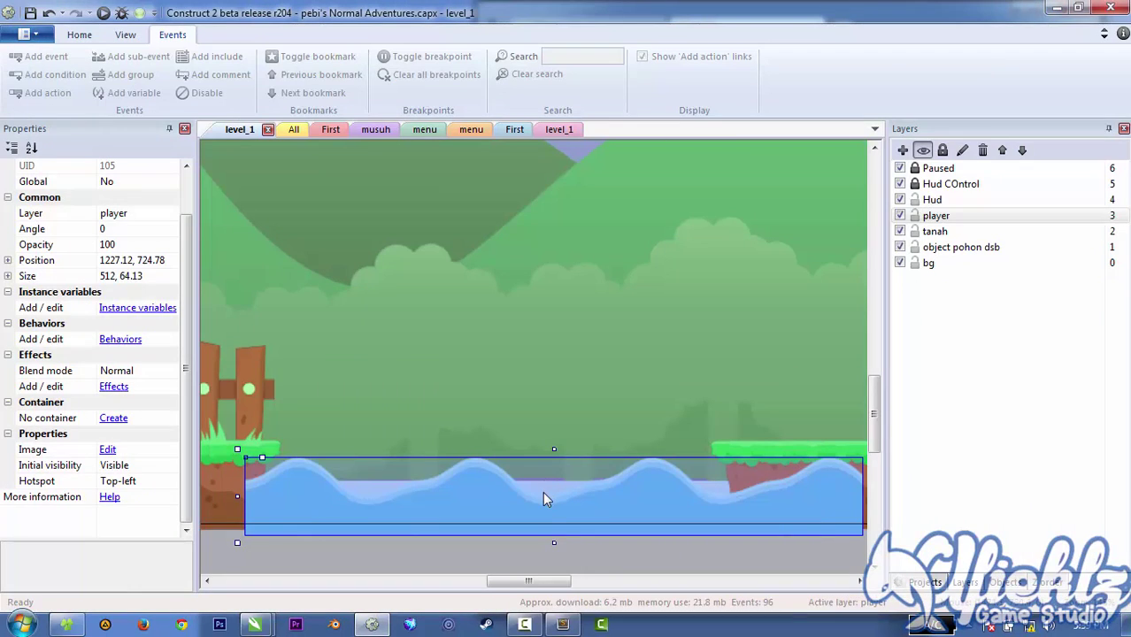
mouse_move(543, 498)
mouse_down()
mouse_move(545, 485)
mouse_move(552, 491)
mouse_up()
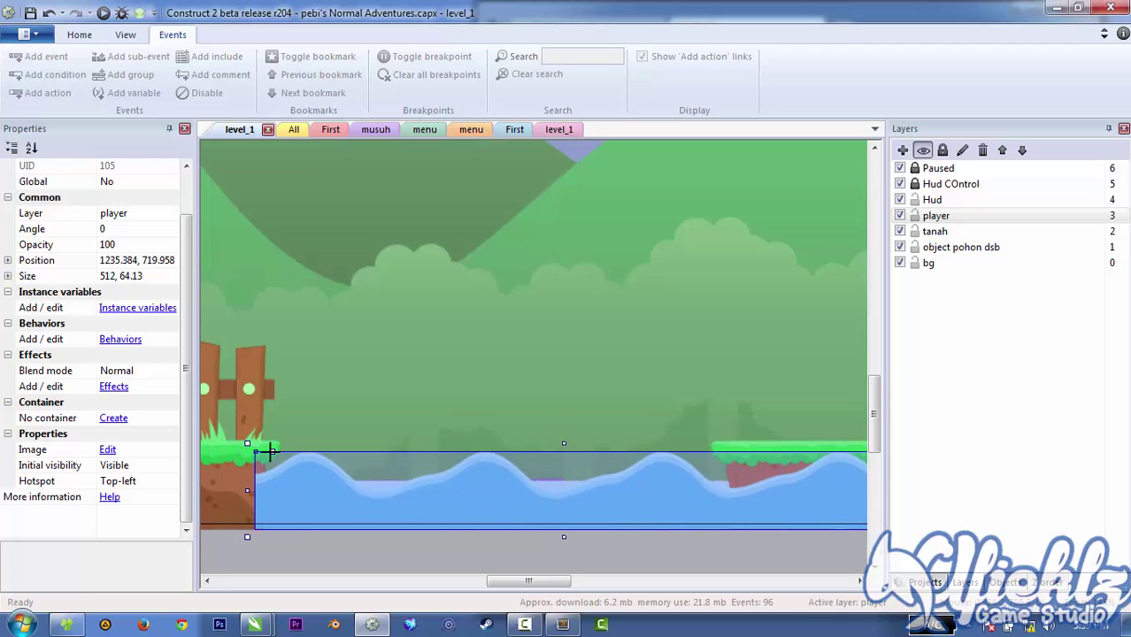
- Add the Sine behavior to the water object and set its period to 3 seconds
click(121, 340)
click(429, 338)
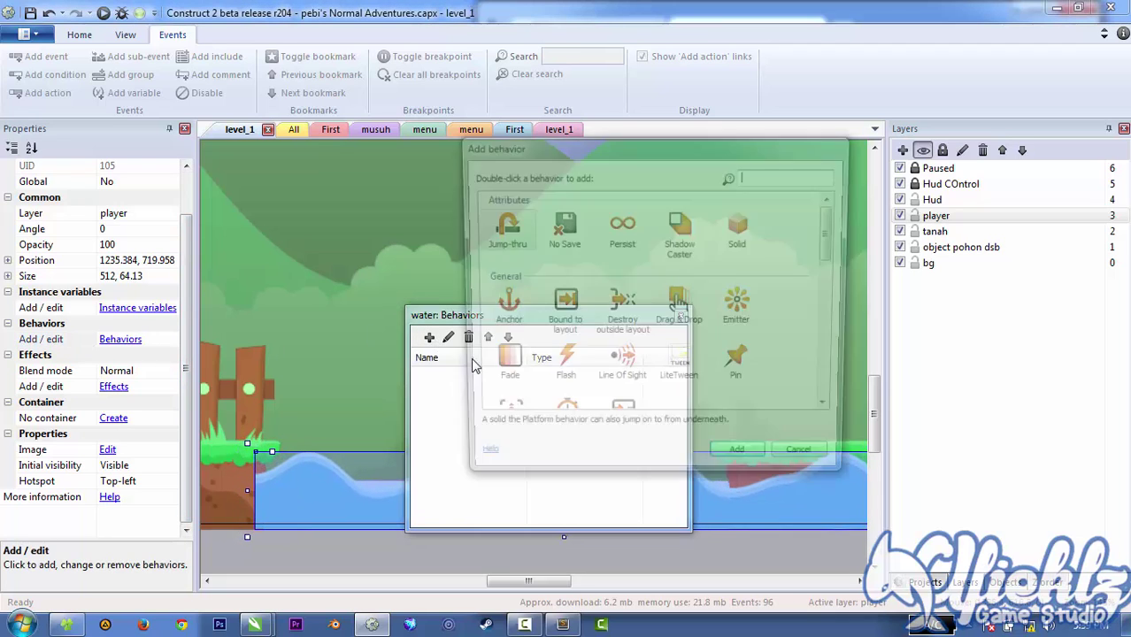
click(559, 416)
scroll(584, 395, down, 5)
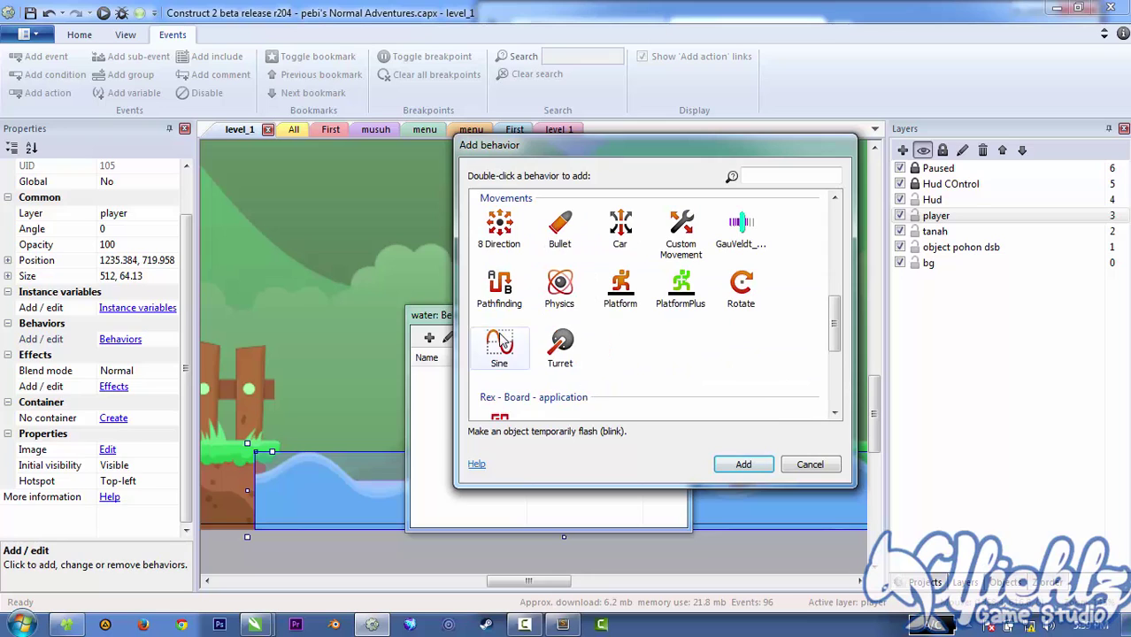
double_click(500, 344)
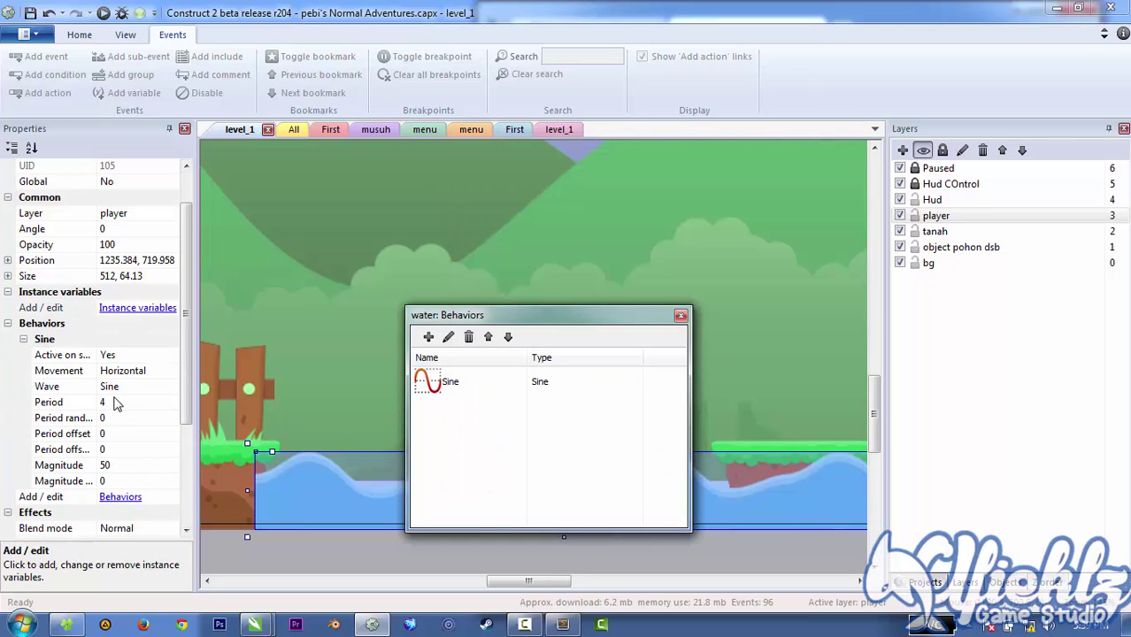
click(115, 403)
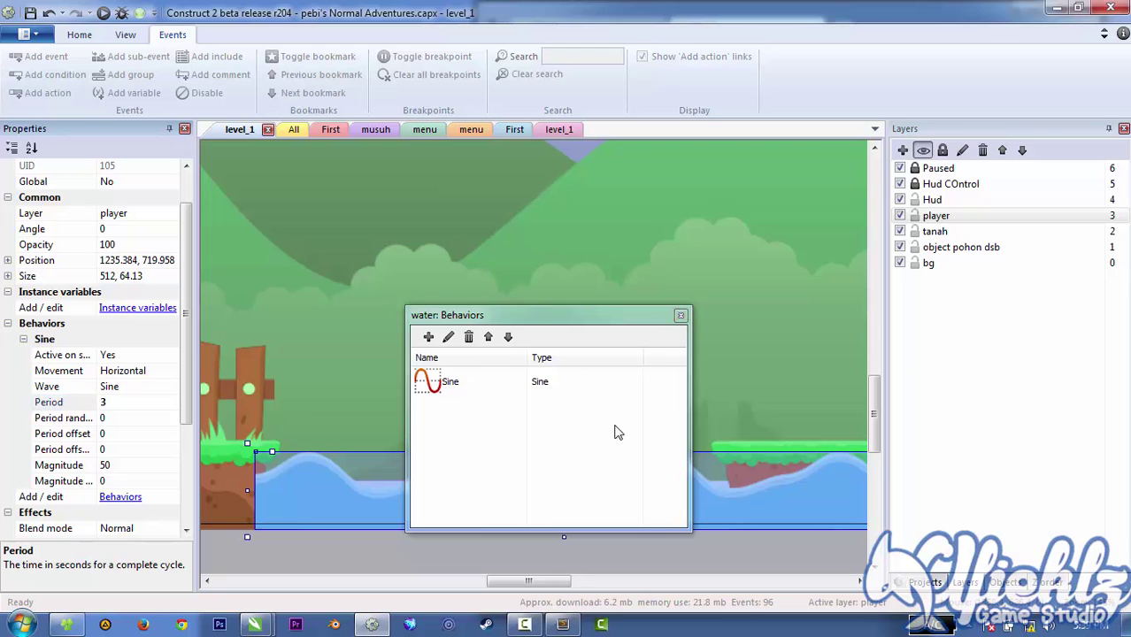
click(681, 315)
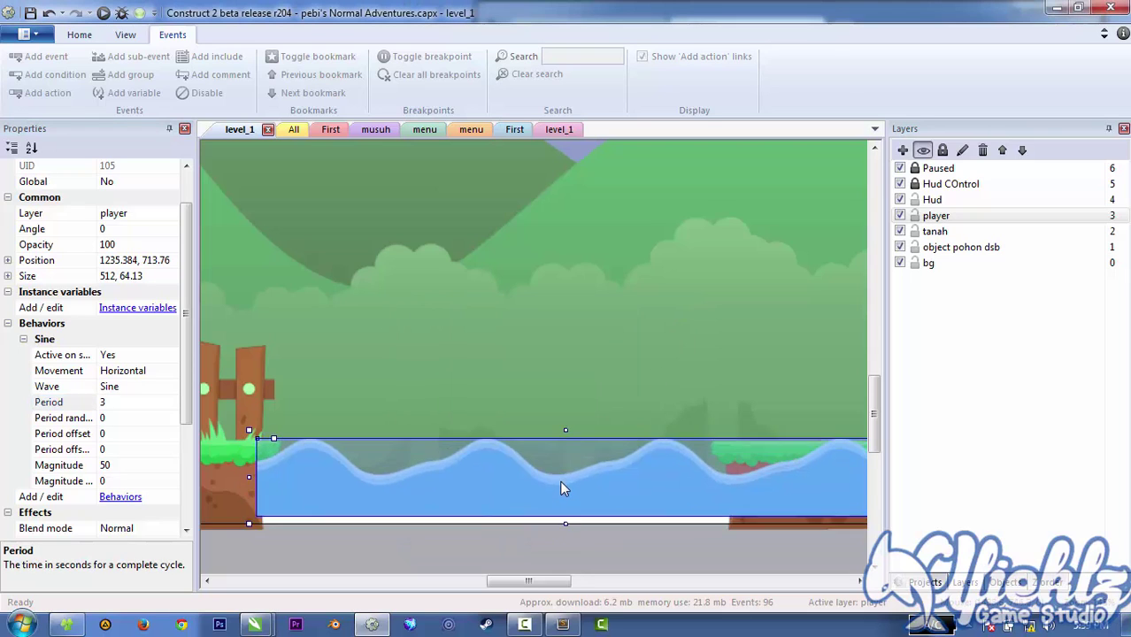